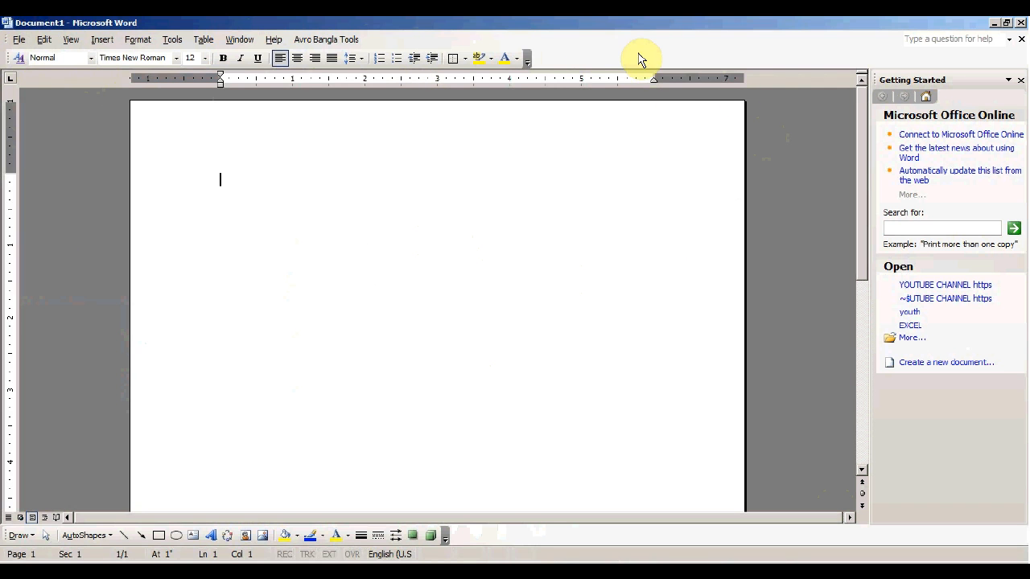
Display the Standard toolbar and shift it slightly upward near the page's upper edge.
left_click(600, 47)
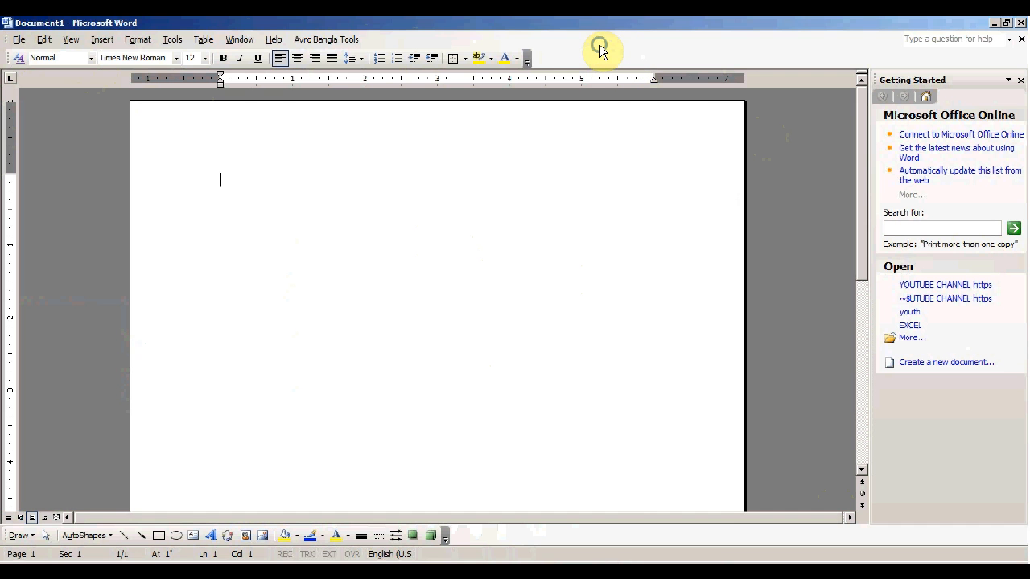
right_click(603, 52)
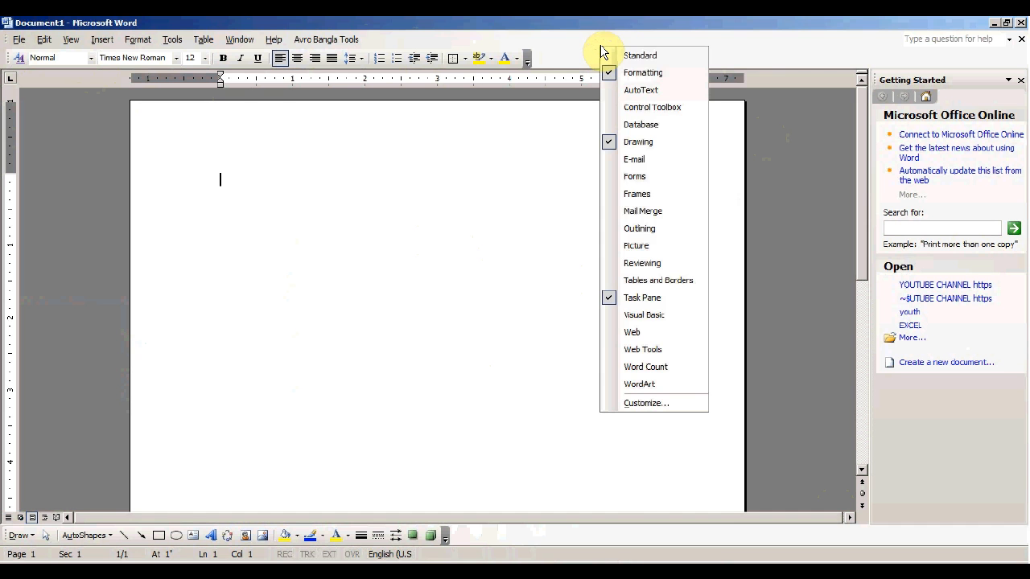
left_click(640, 55)
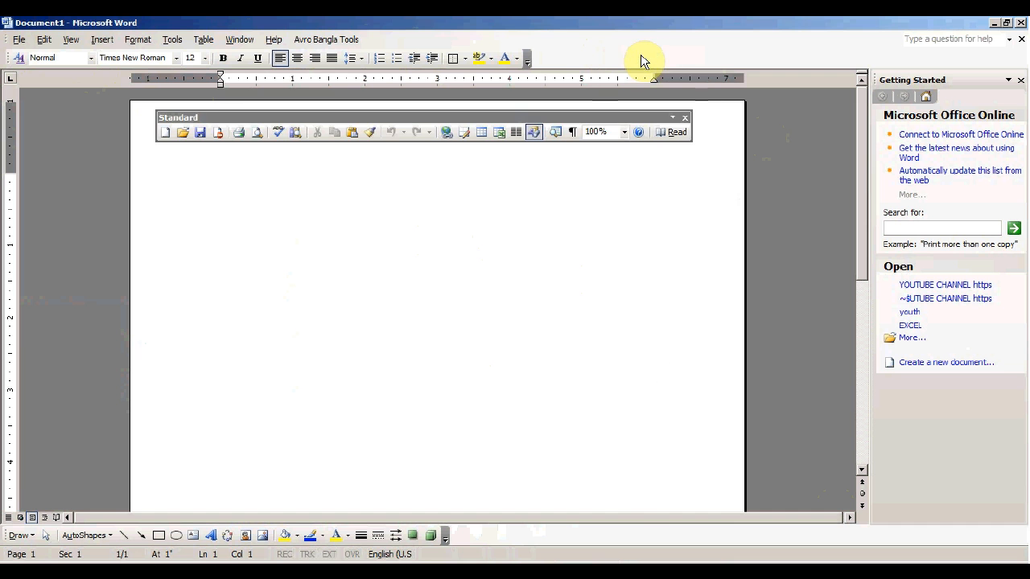
left_click_drag(263, 118, 283, 115)
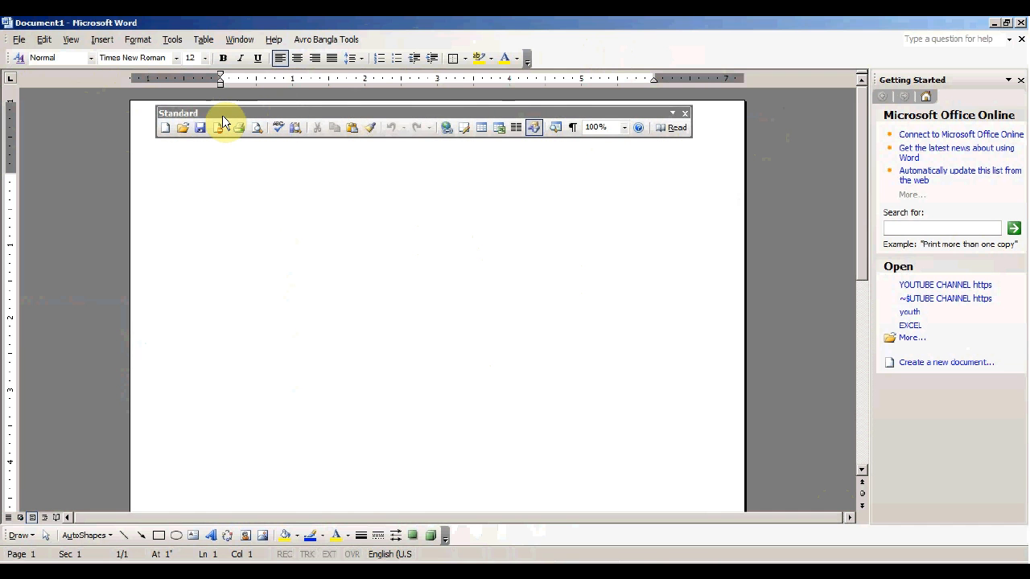
Insert a 4 x 5 Excel spreadsheet into the document and enlarge its frame to show columns A to H and 14 rows.
left_click(499, 128)
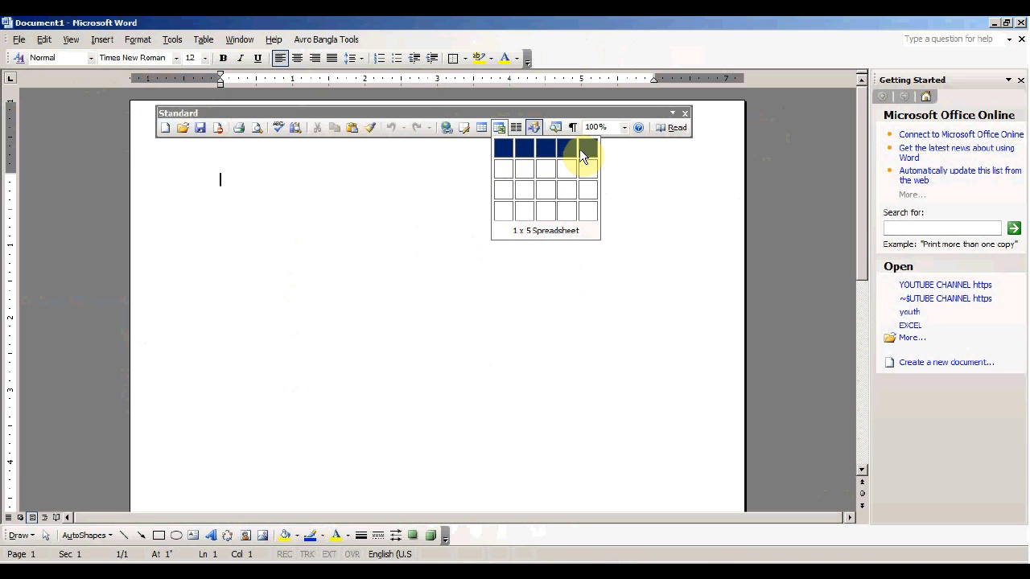
left_click(583, 218)
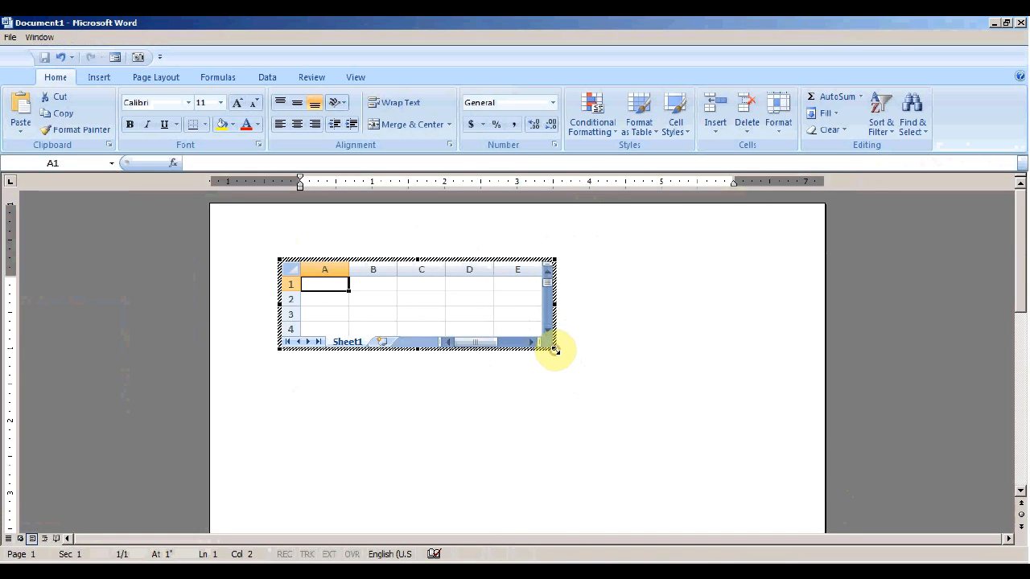
left_click_drag(555, 350, 701, 497)
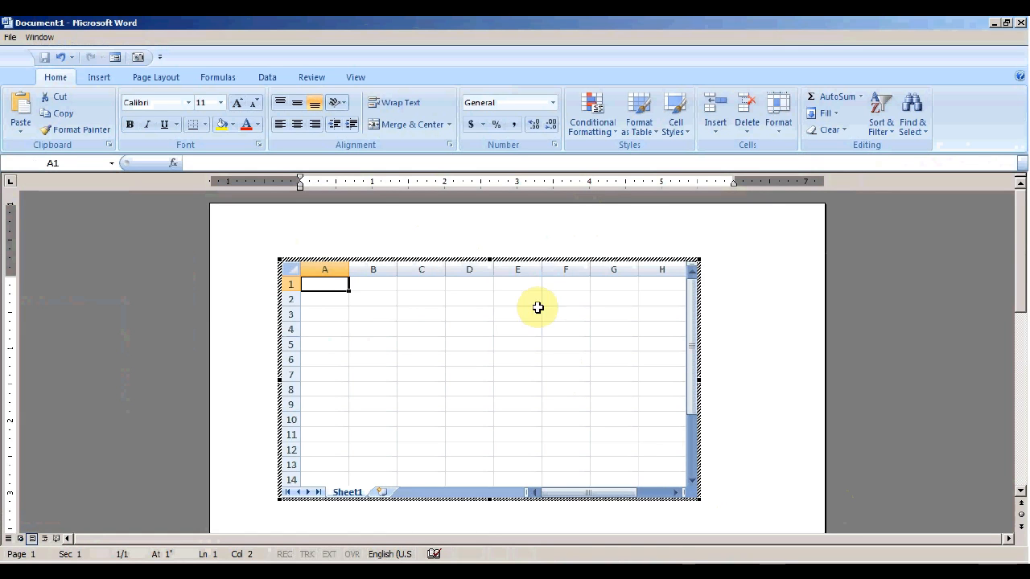
left_click(392, 323)
left_click(328, 315)
left_click(375, 315)
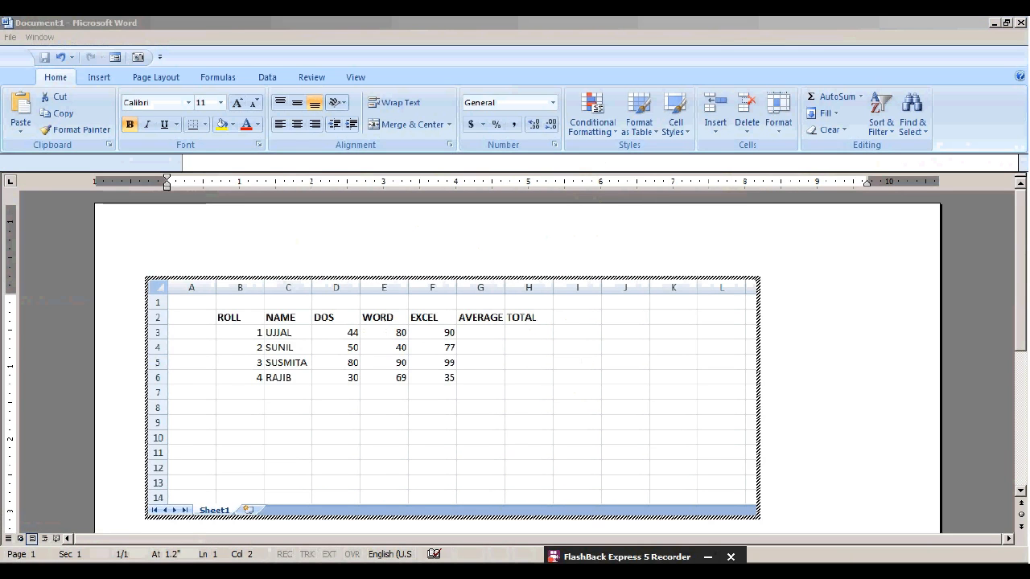
left_click(502, 436)
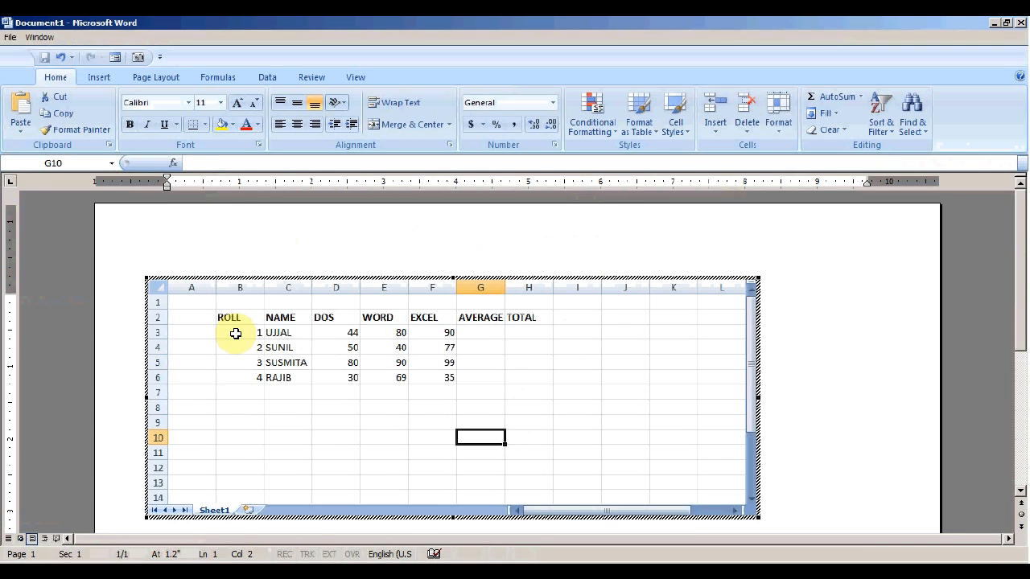
Center the contents of the marks table B2:H6 both horizontally and vertically.
left_click_drag(231, 317, 521, 381)
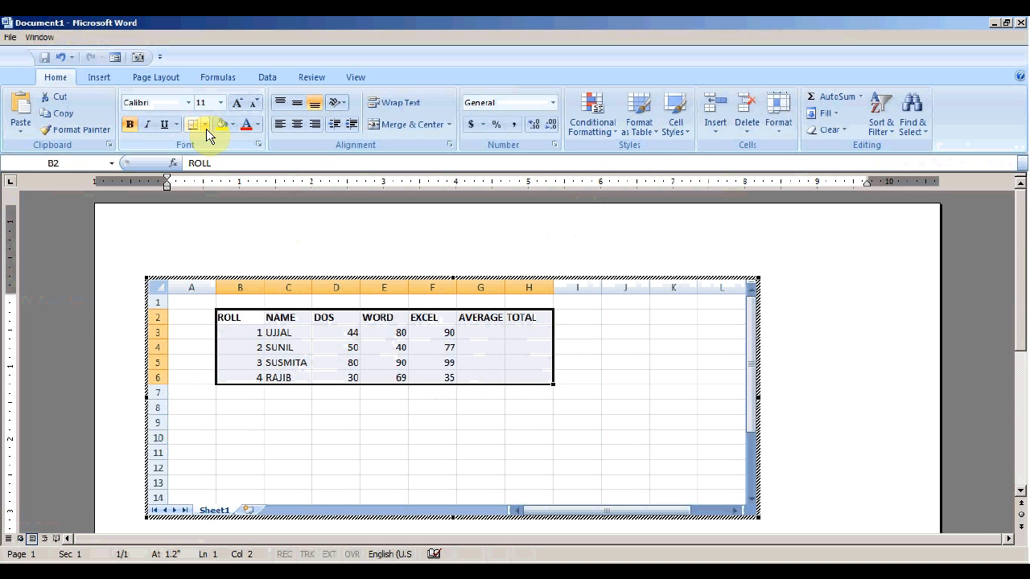
left_click(258, 148)
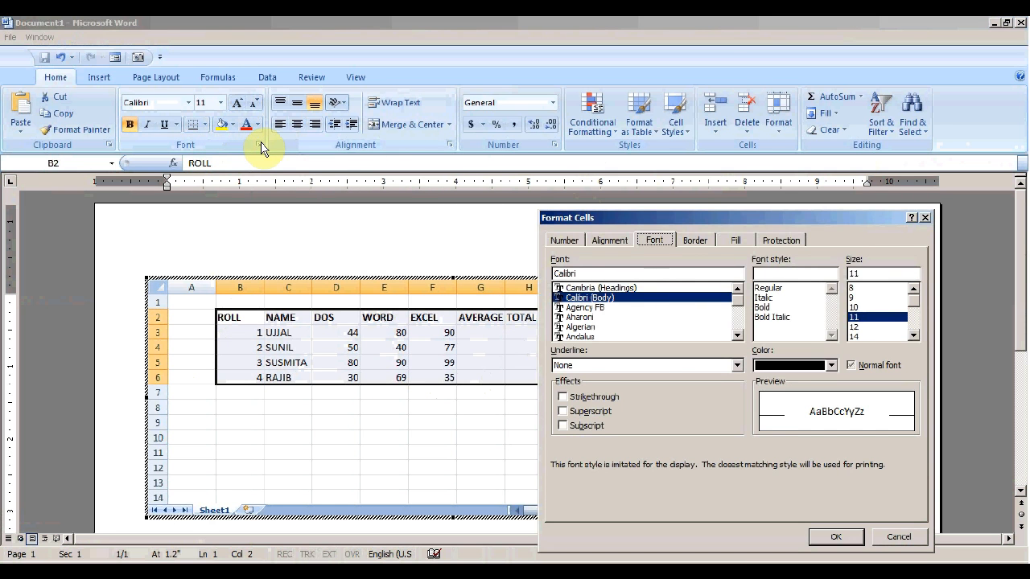
left_click(612, 240)
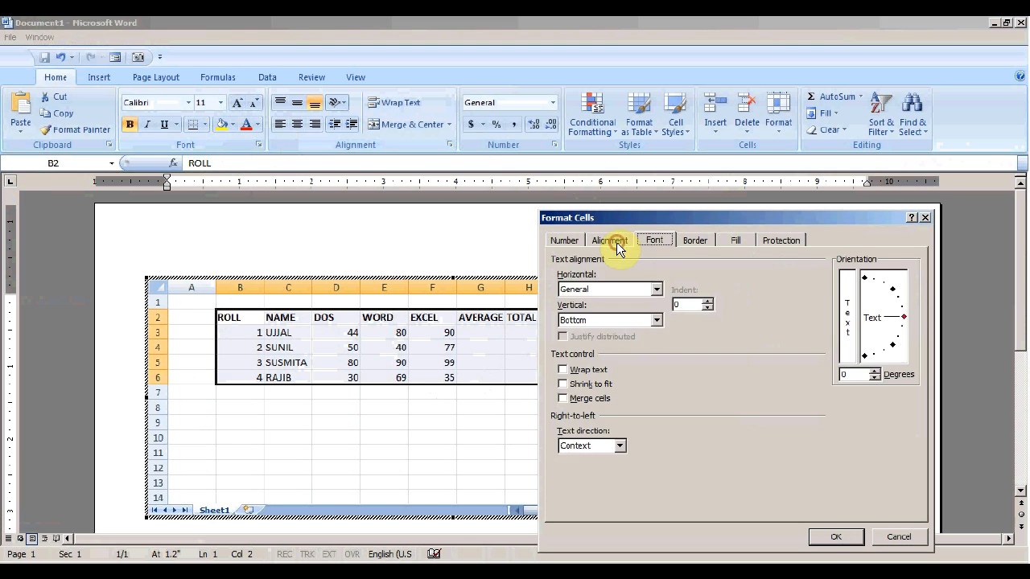
left_click(591, 290)
left_click(583, 322)
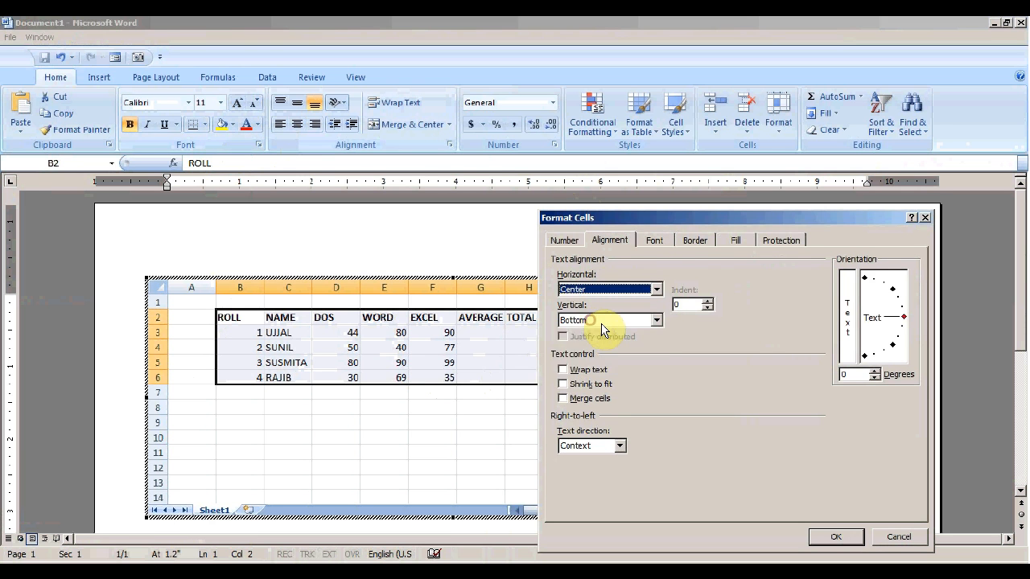
left_click(603, 320)
left_click(596, 340)
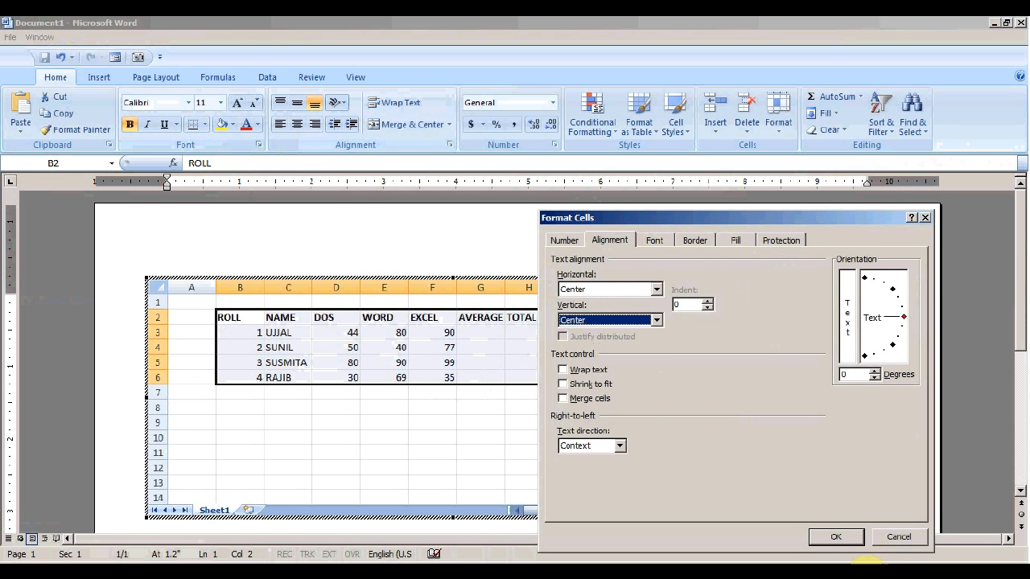
left_click(837, 537)
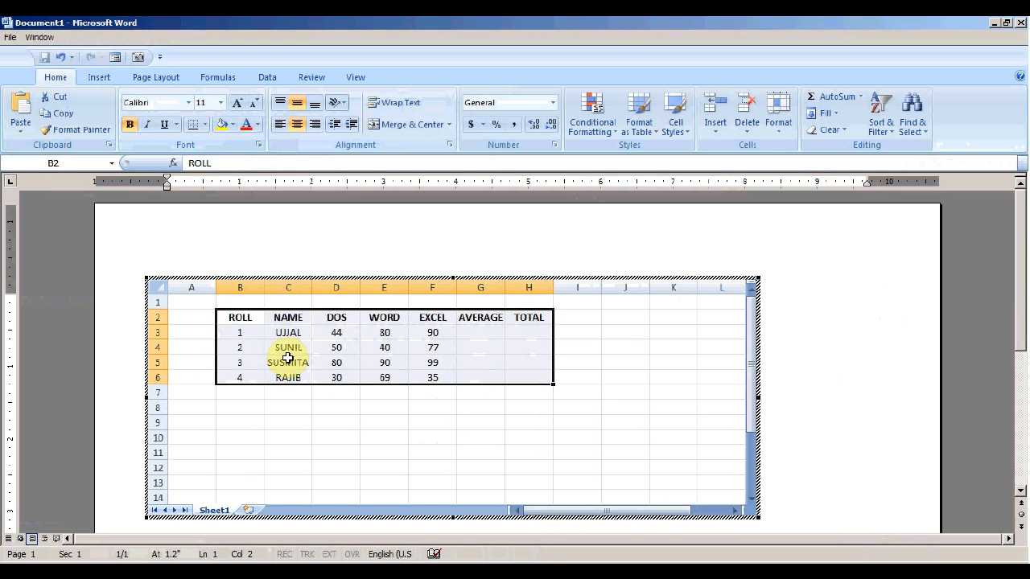
left_click(476, 468)
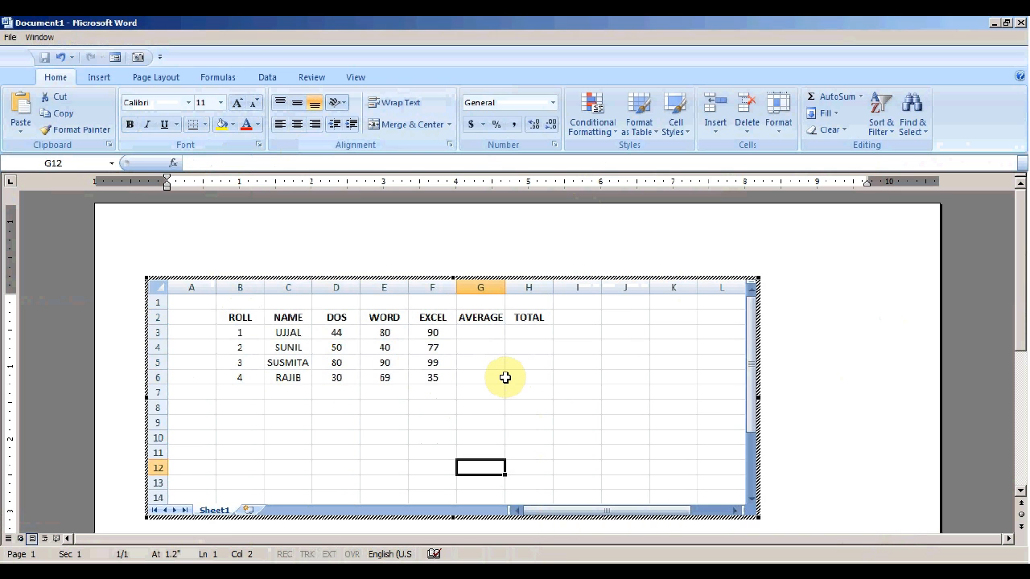
Enter =SUM(D3:F3) in H3 of the TOTAL column and fill the formula down to H6.
left_click(193, 163)
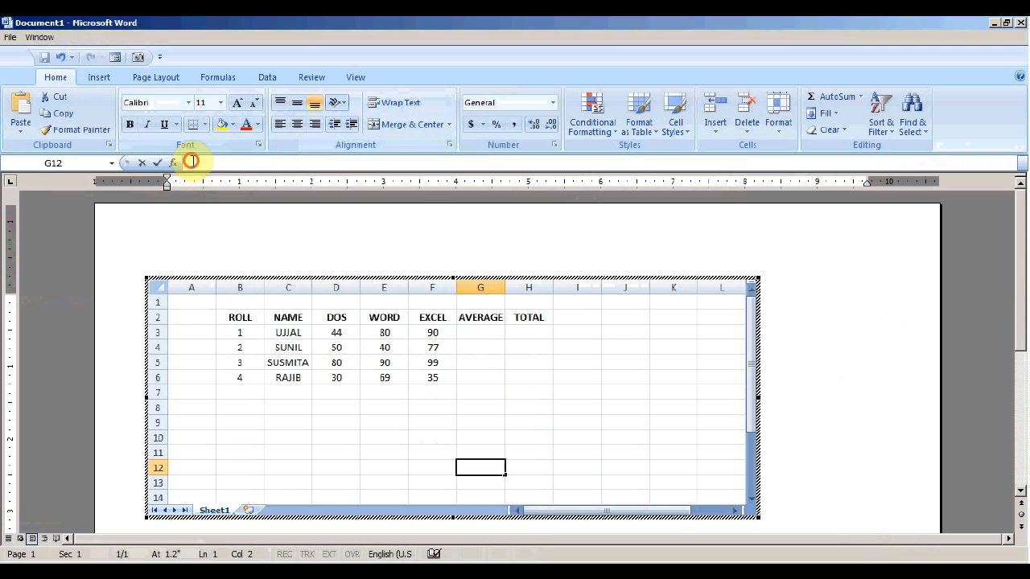
left_click(473, 331)
left_click(531, 333)
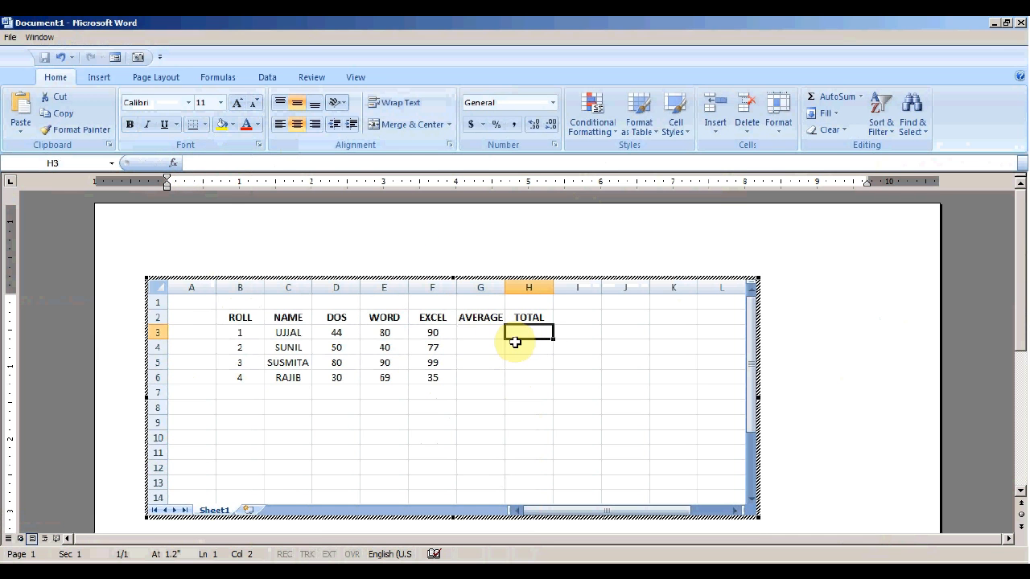
left_click(193, 161)
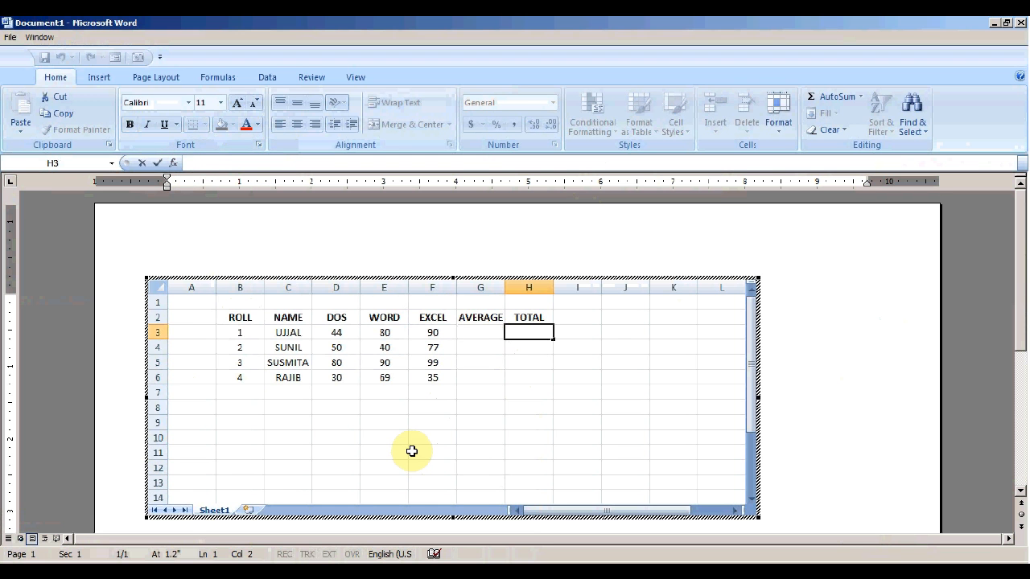
type("=")
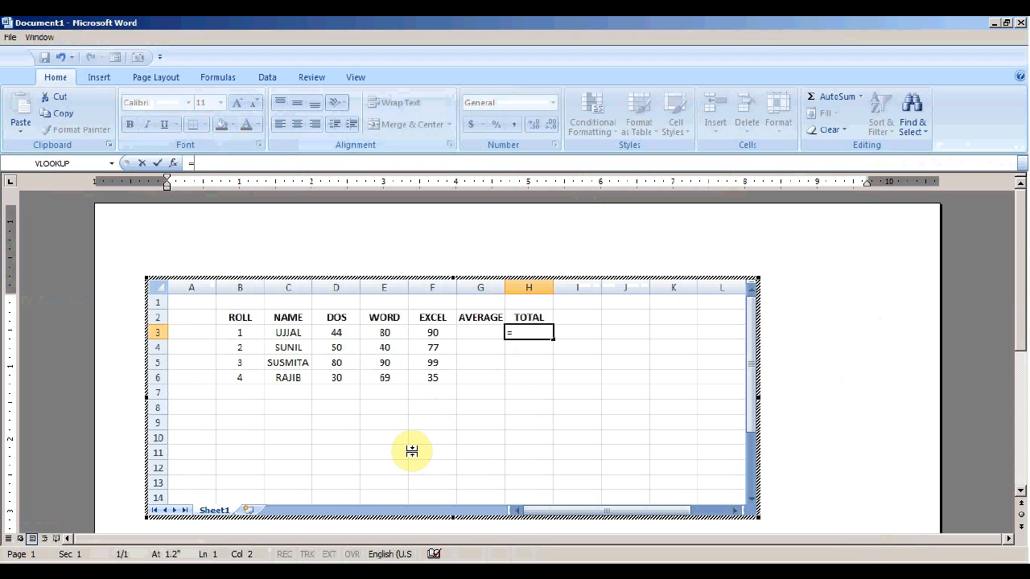
type("SUM(")
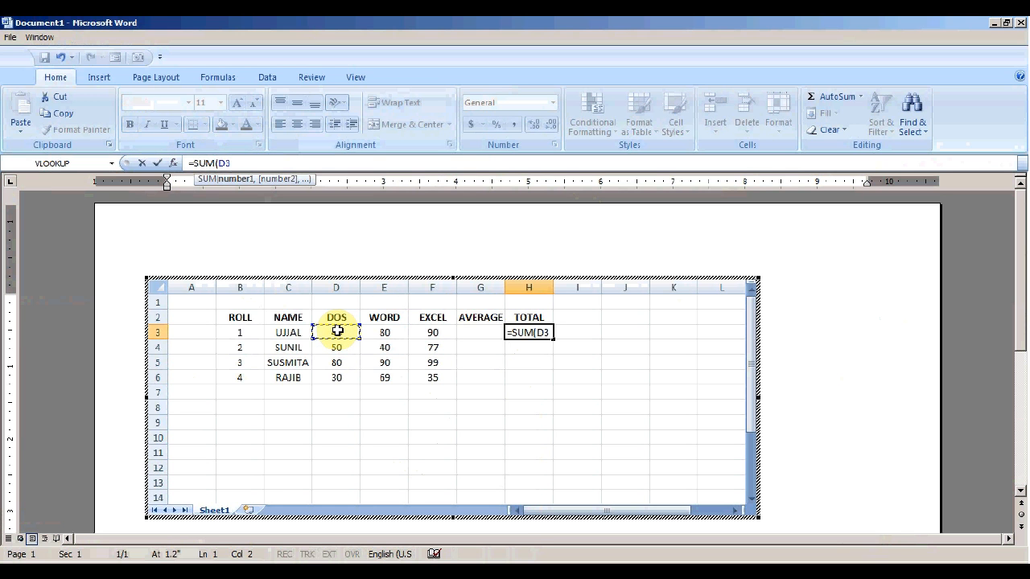
key("shift+Right")
key("shift+Right")
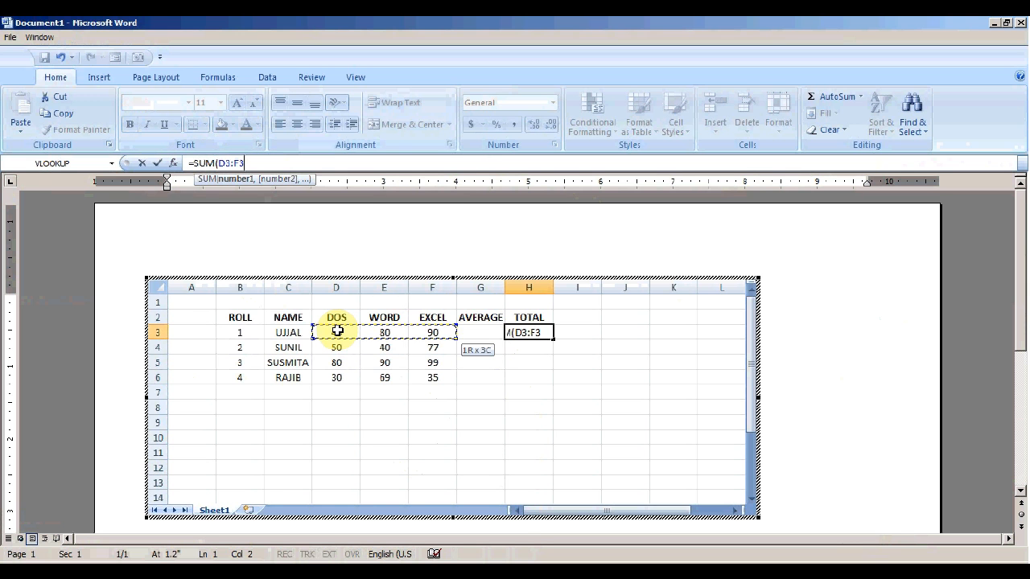
type(")")
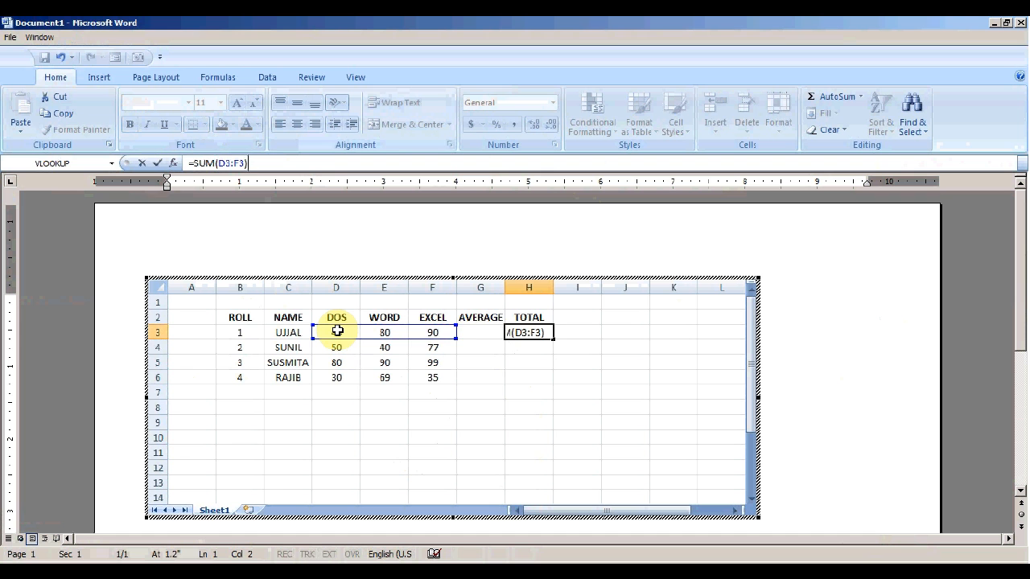
key("Return")
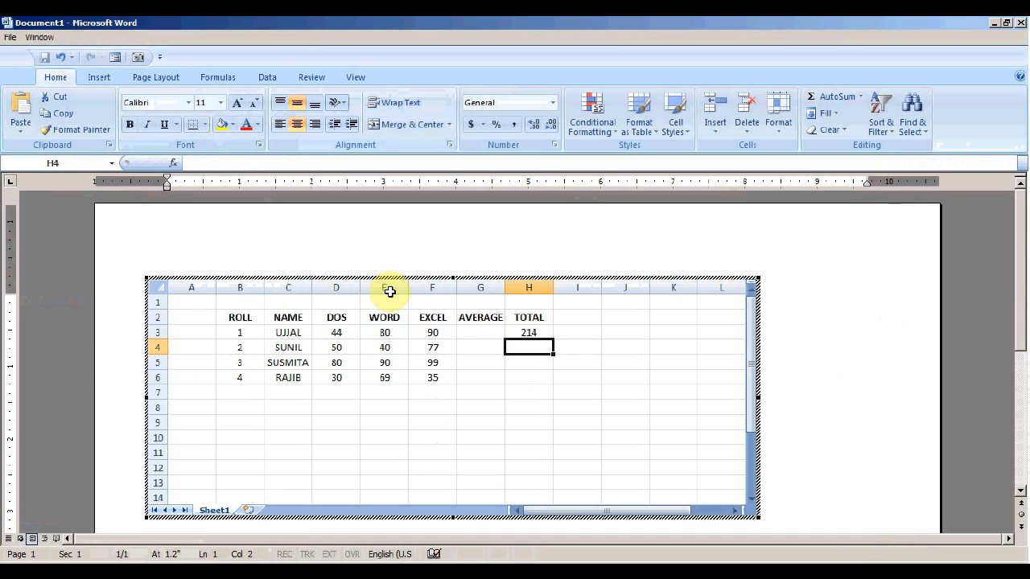
left_click(534, 332)
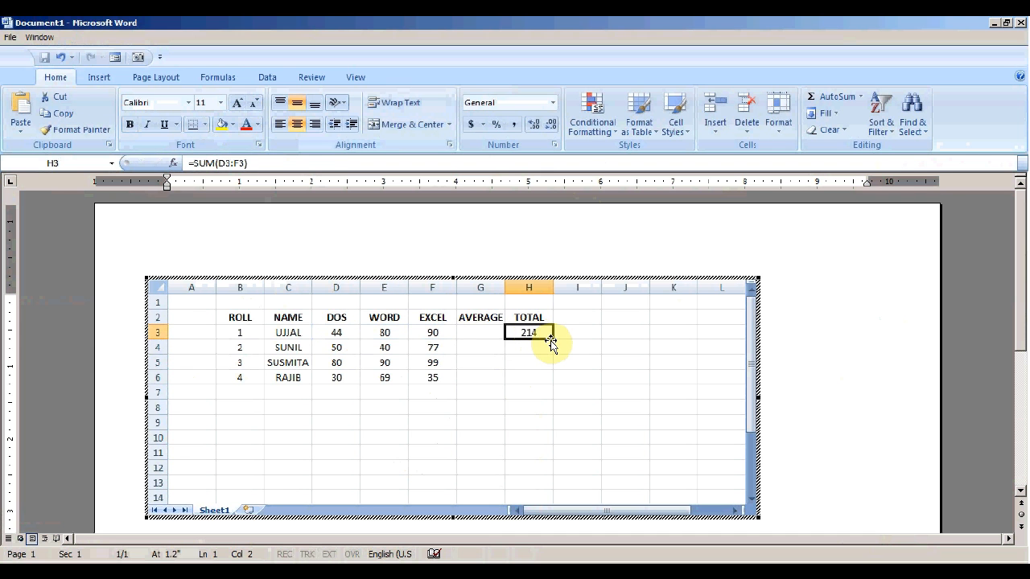
left_click_drag(552, 339, 552, 383)
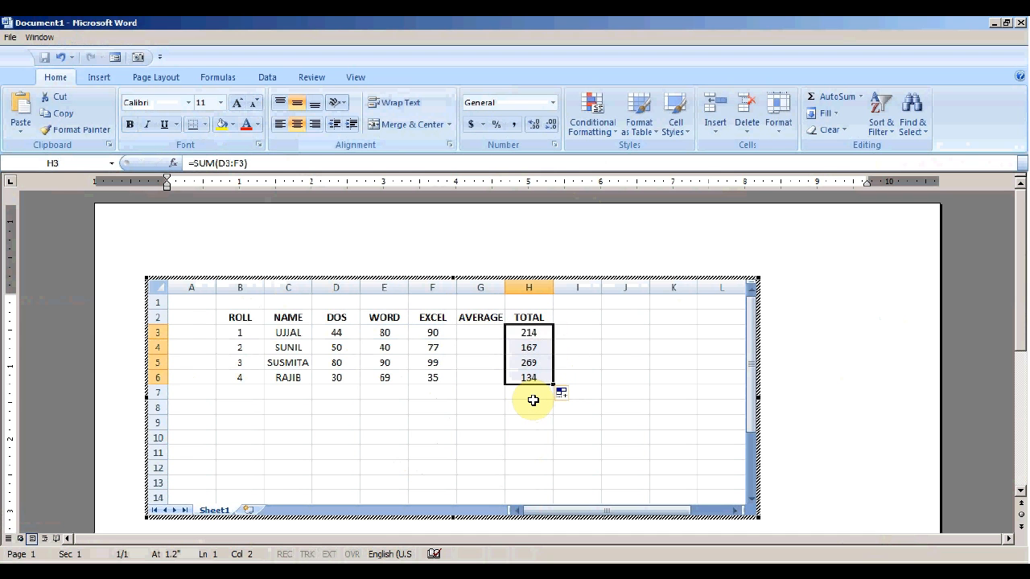
Enter =AVERAGE(D3:F3) in G3 of the AVERAGE column and fill the formula down to G6.
left_click(481, 331)
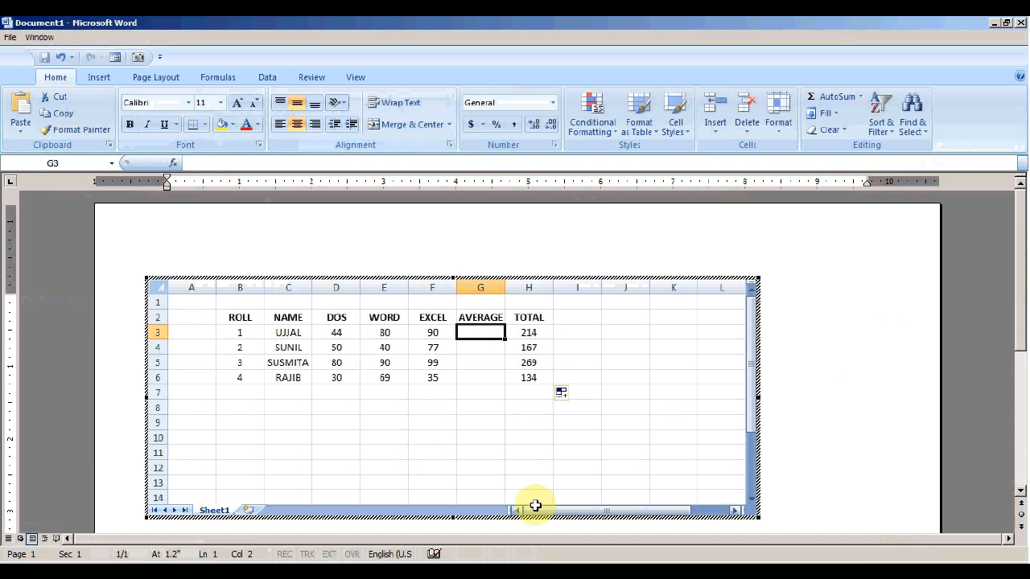
left_click(173, 163)
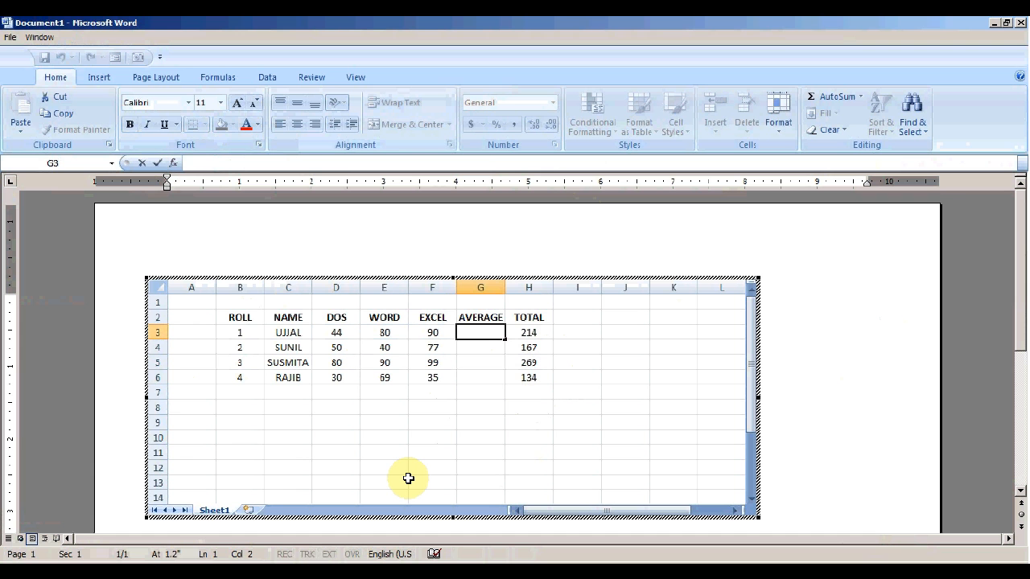
type("=AVERAG")
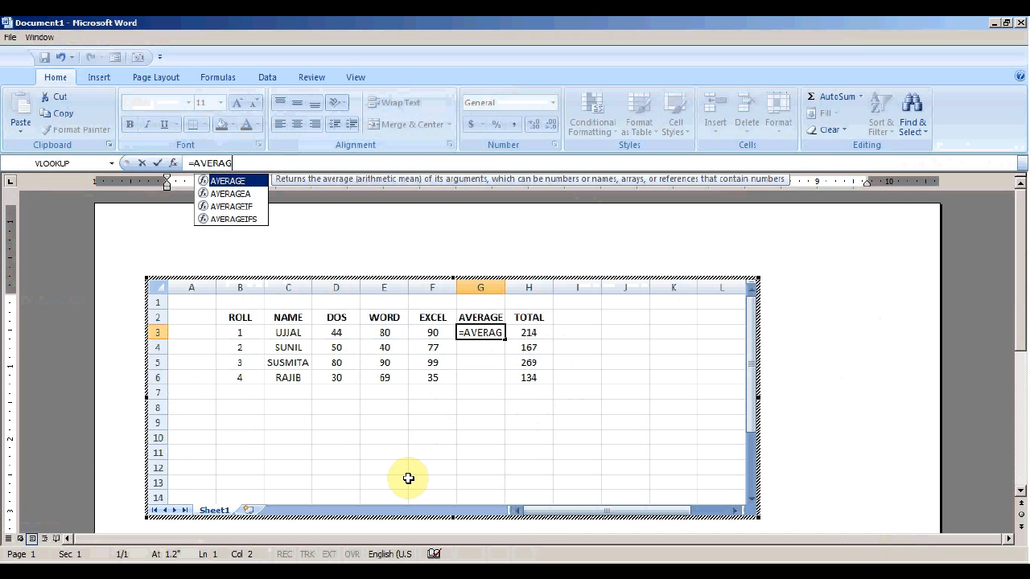
type("E(")
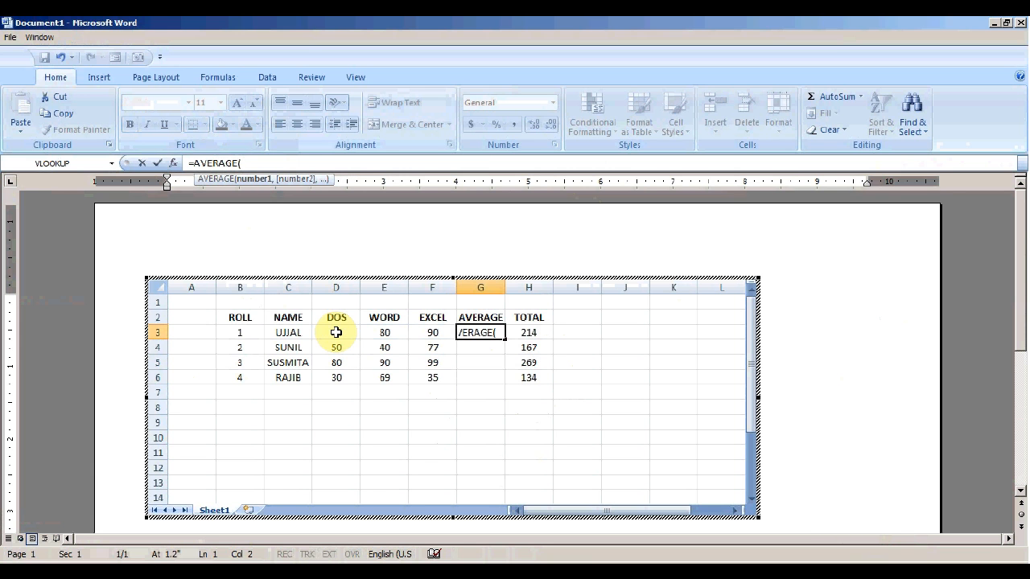
left_click(336, 332)
key("shift+Right")
key("shift+Right")
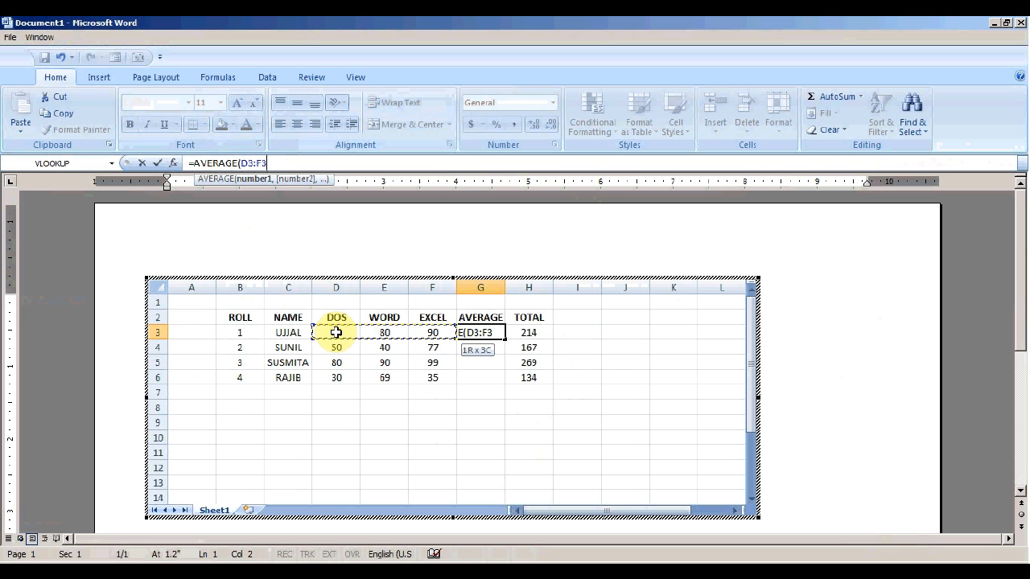
type(")")
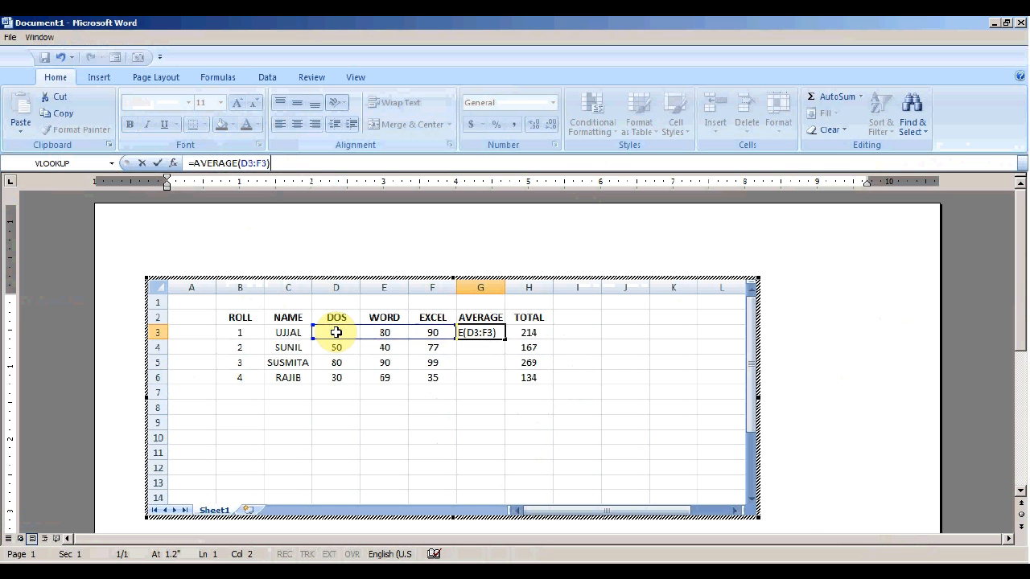
key("Return")
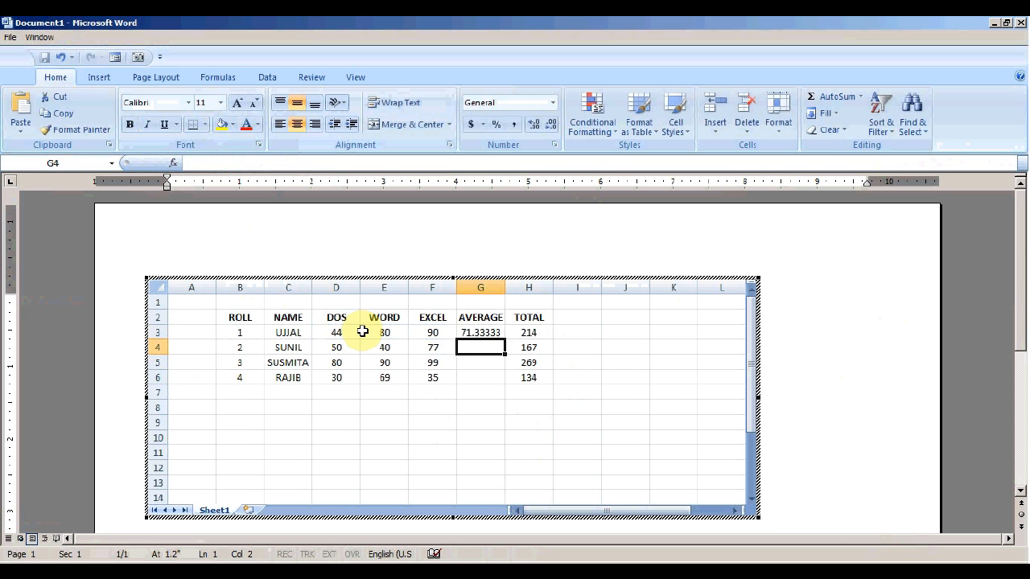
left_click(482, 333)
left_click_drag(506, 341, 503, 383)
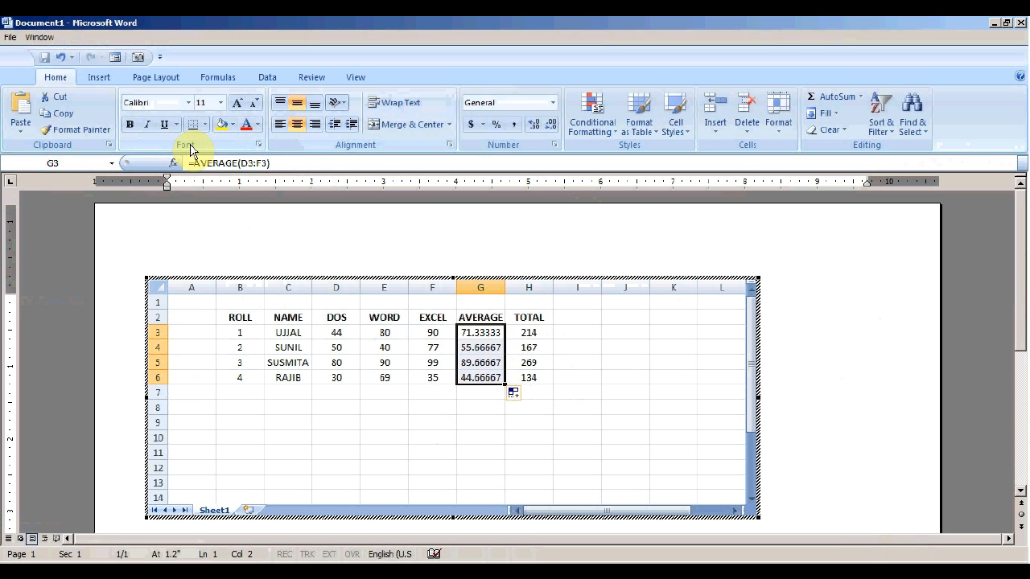
Format the averages in G3:G6 as Number with 2 decimal places.
left_click(258, 145)
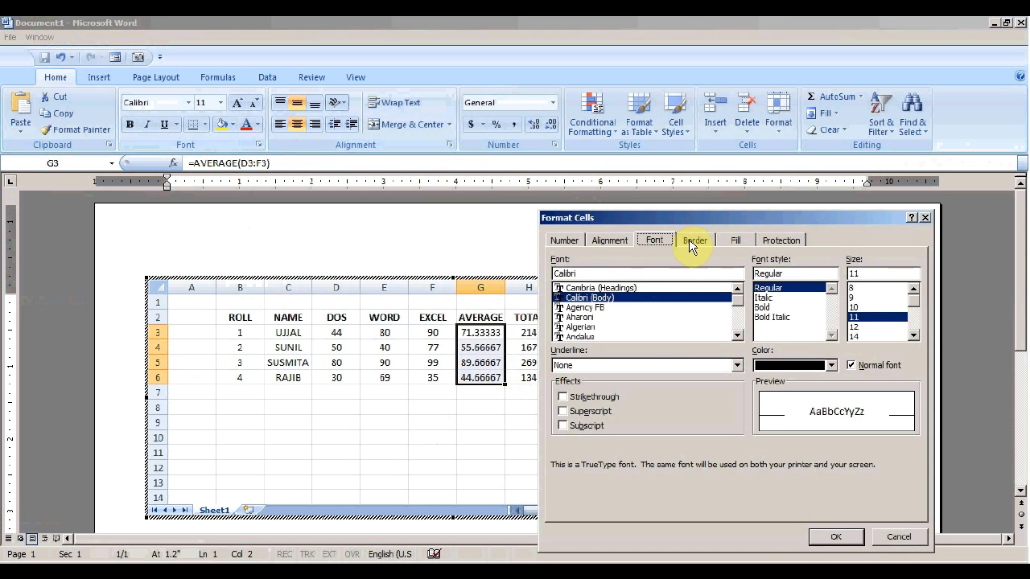
left_click(562, 239)
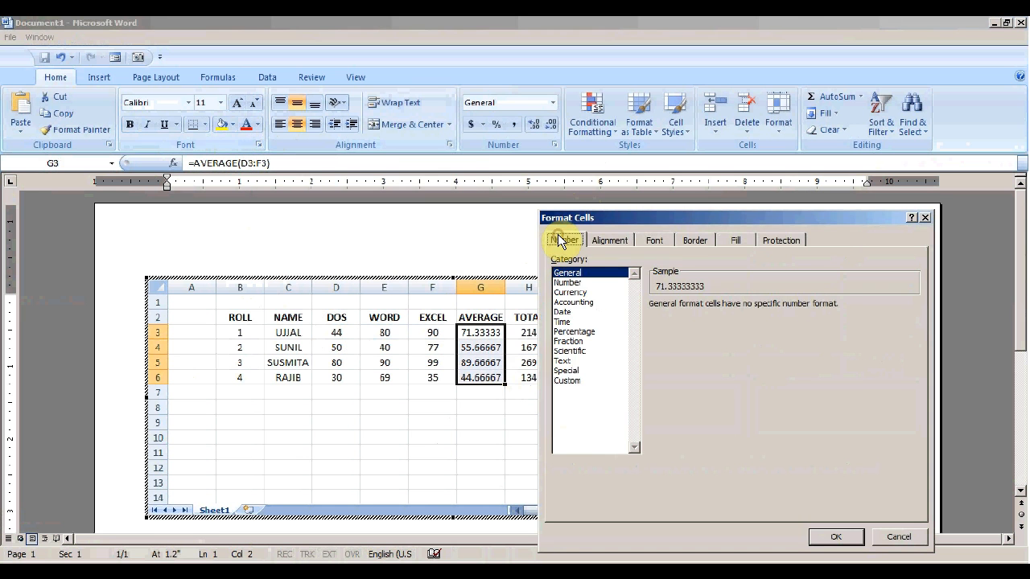
left_click(578, 284)
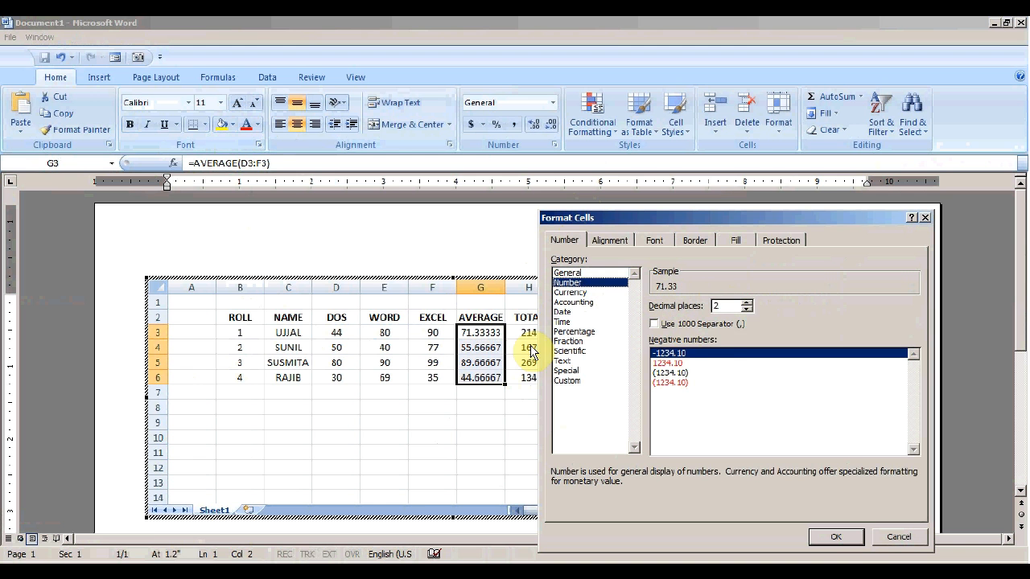
left_click(837, 539)
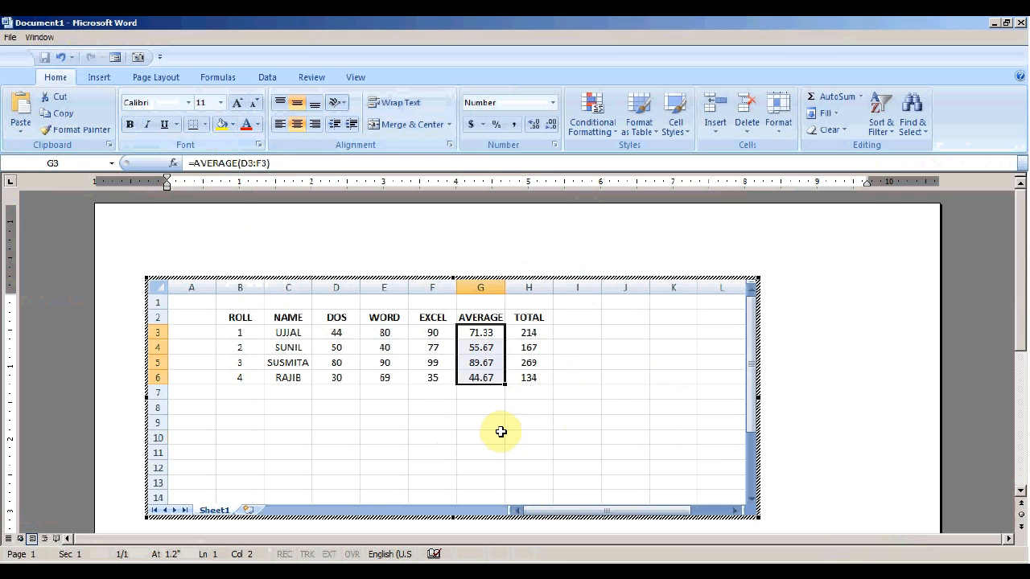
left_click(492, 434)
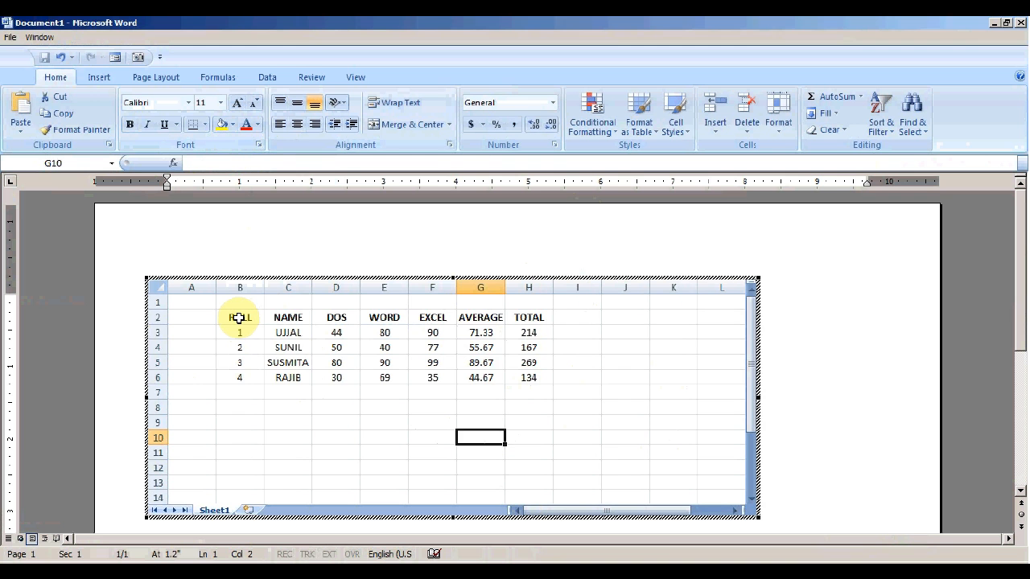
left_click_drag(239, 318, 472, 380)
left_click_drag(499, 379, 499, 380)
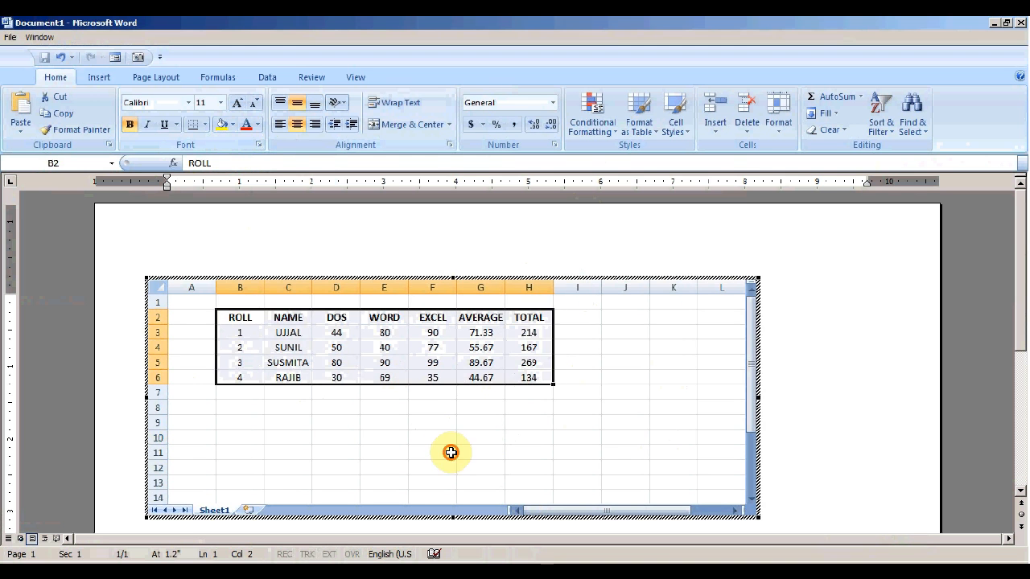
left_click(447, 452)
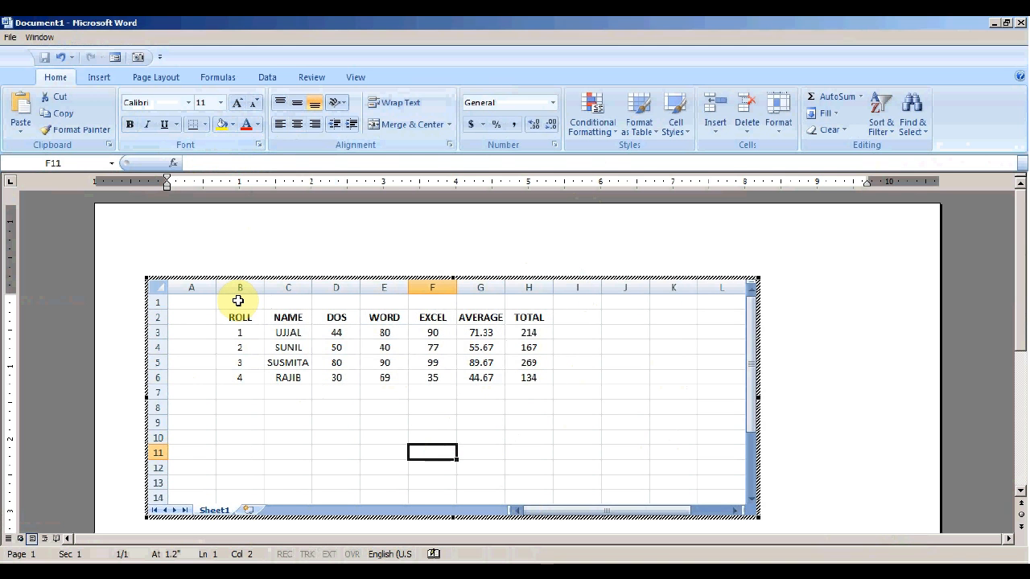
left_click_drag(236, 301, 529, 302)
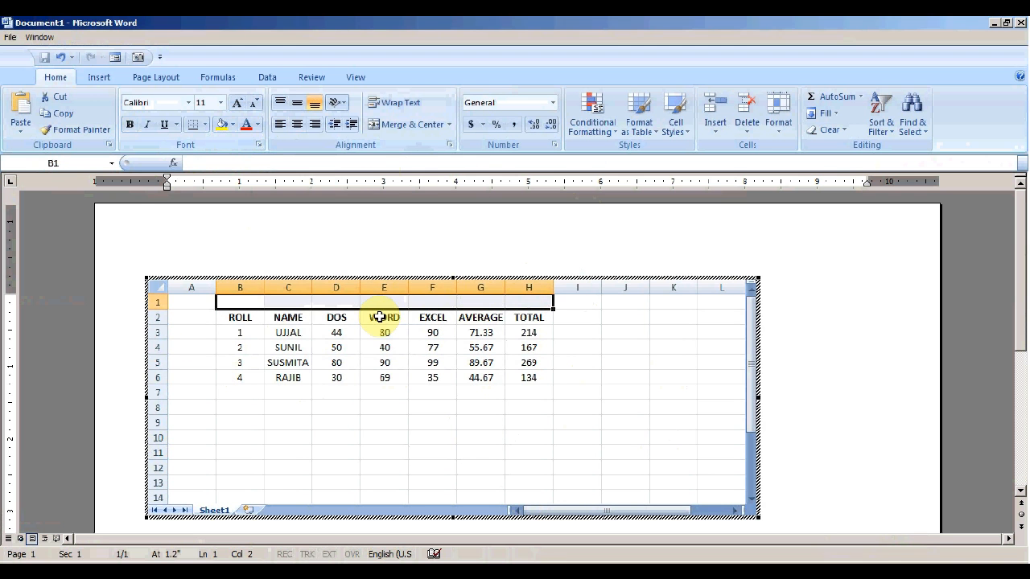
left_click(384, 482)
Move the marks table B2:H6 down two rows so its header row sits in row 4.
left_click_drag(245, 320, 513, 374)
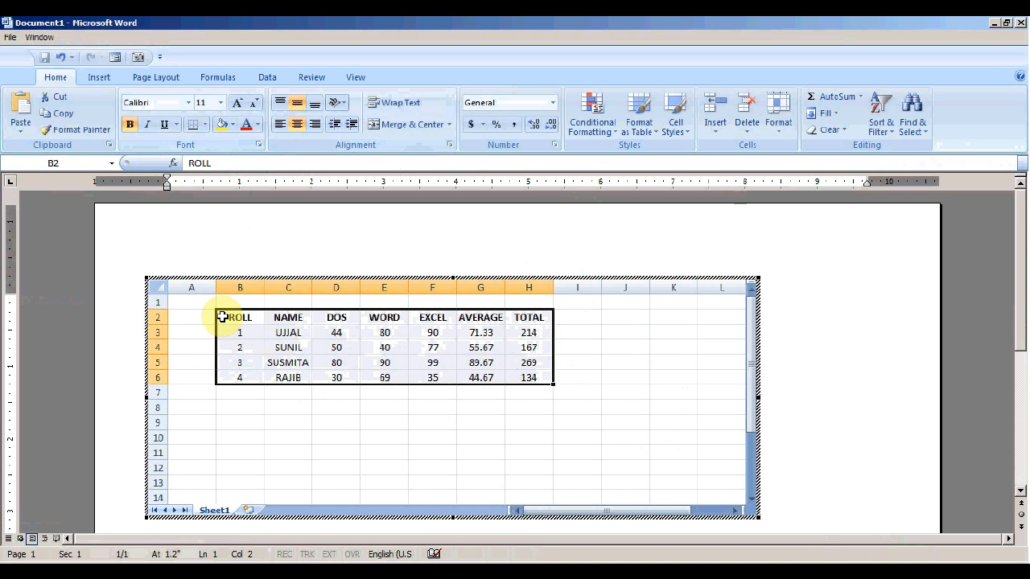
left_click_drag(216, 318, 526, 330)
left_click(481, 468)
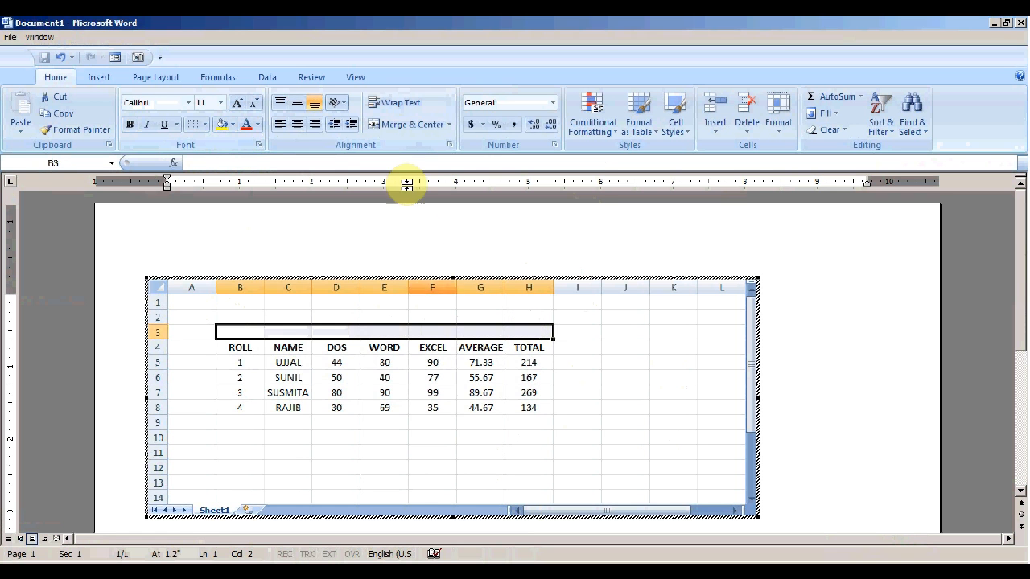
Merge and center cells B3:H3 above the table headers and enter the title STUDENTS RESULTS.
left_click(416, 126)
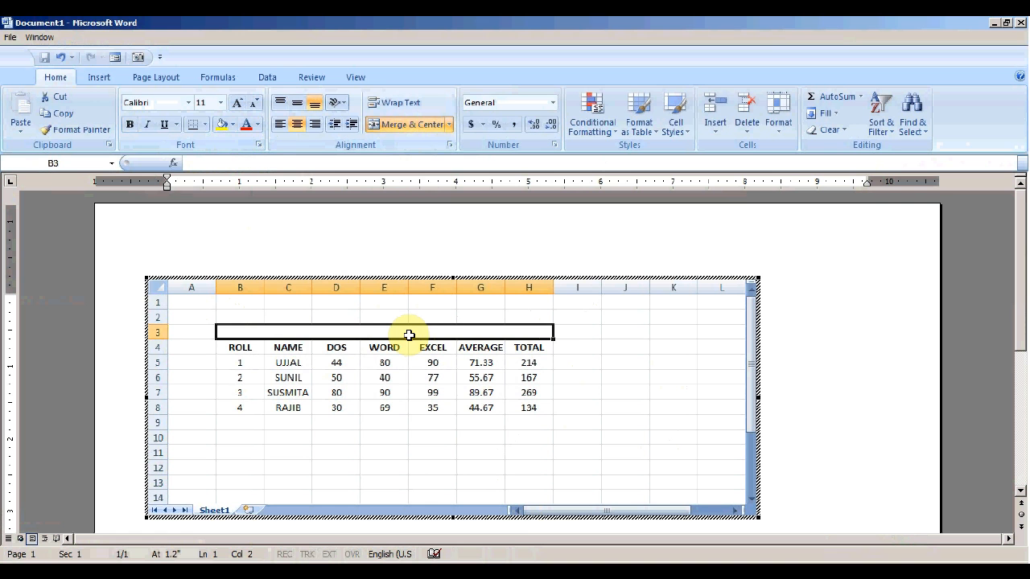
type("STUD")
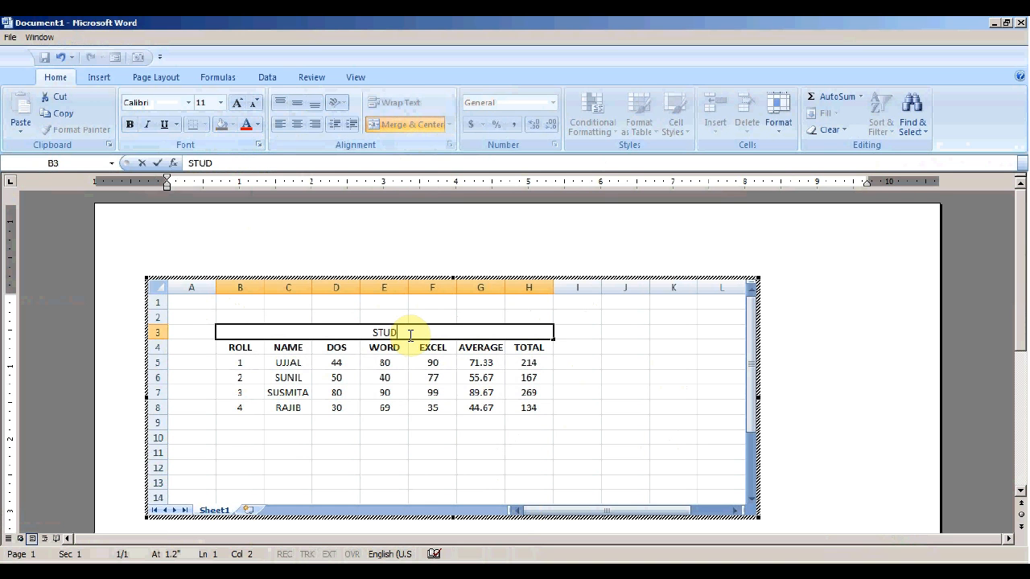
type("ENTS RES")
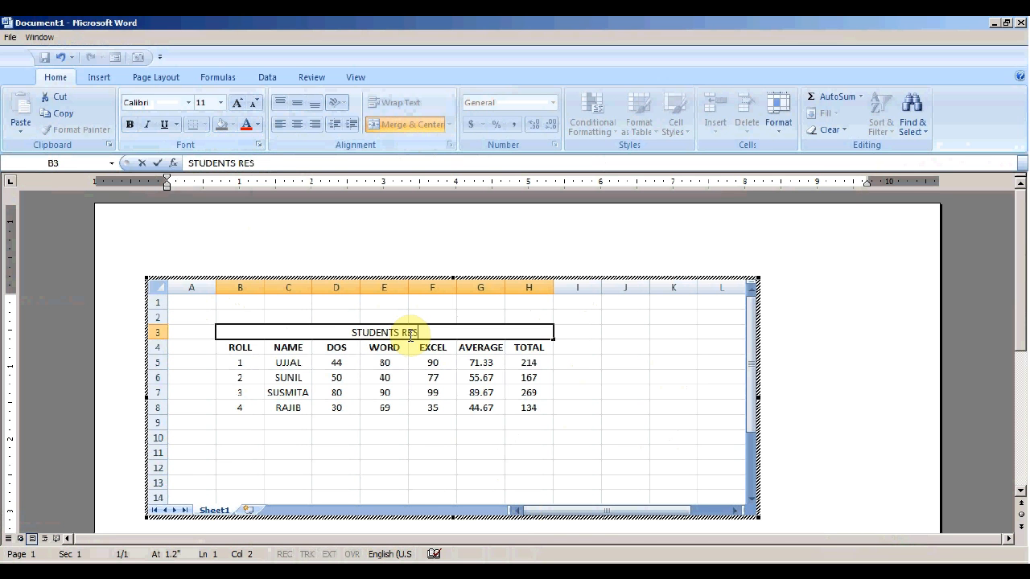
type("ULT")
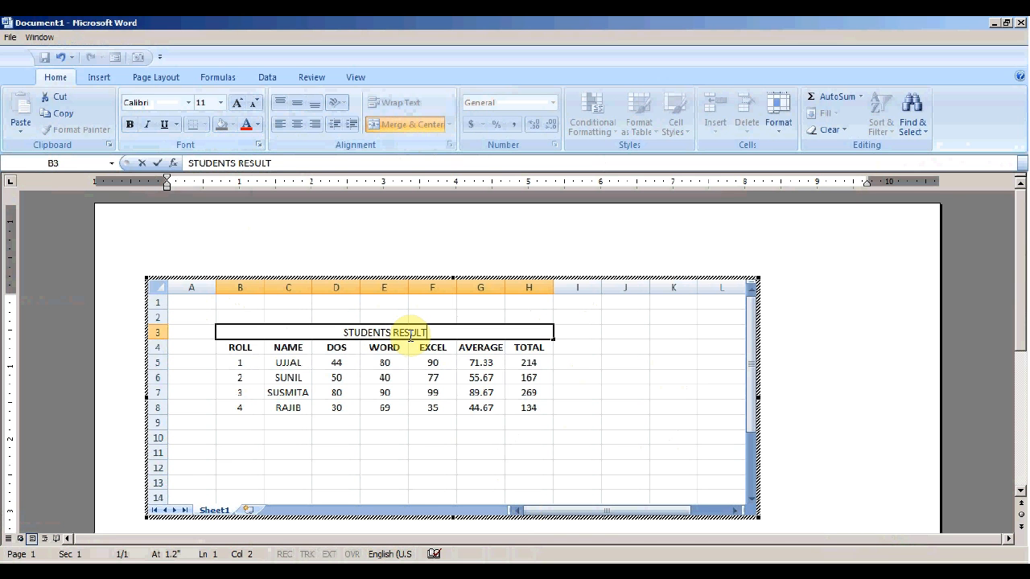
type("S")
left_click(402, 468)
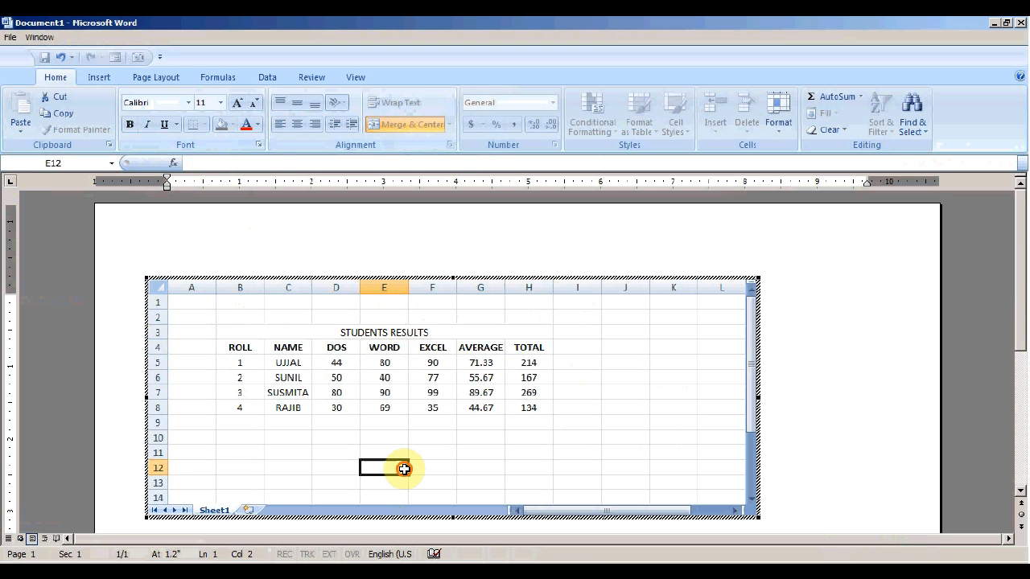
Enlarge the STUDENTS RESULTS title to font size 20 and make it bold.
left_click(408, 331)
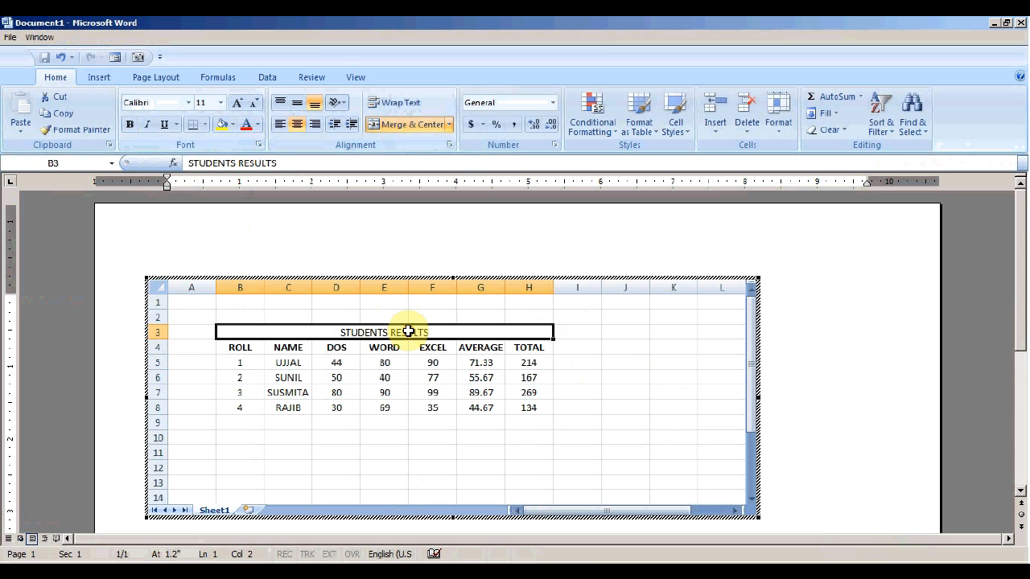
left_click(238, 103)
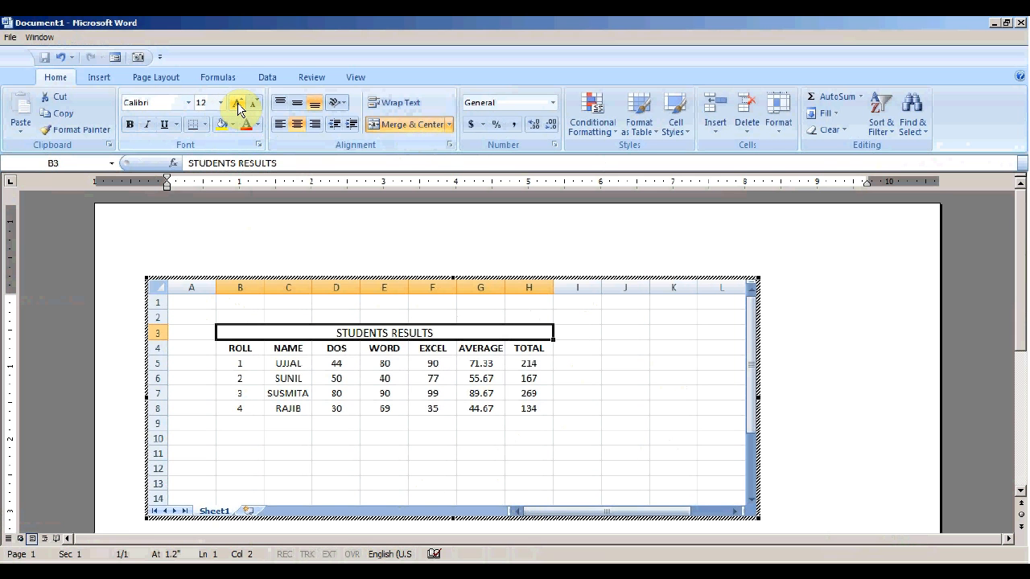
left_click(237, 103)
left_click(237, 103)
left_click(238, 103)
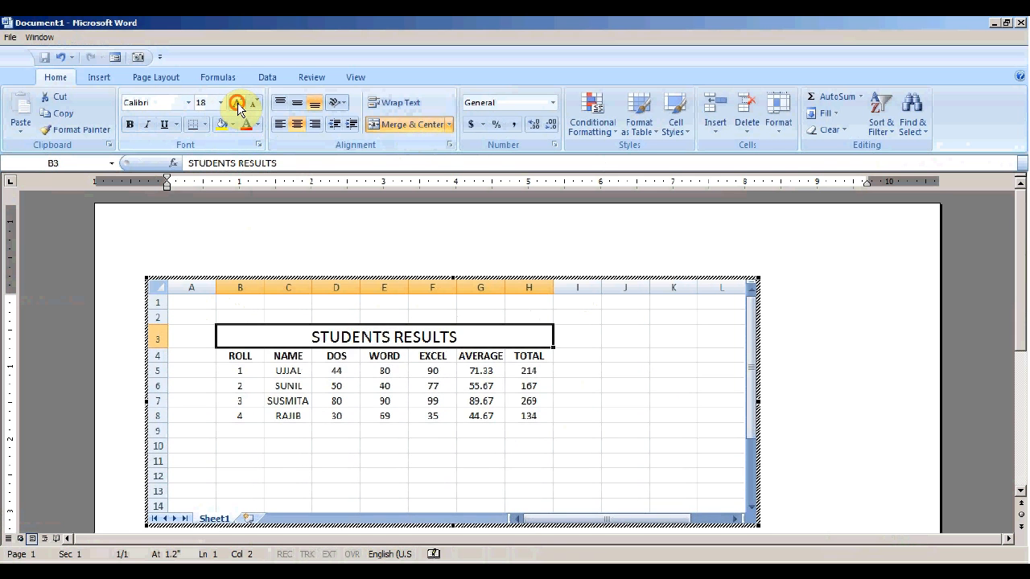
left_click(237, 103)
left_click(130, 125)
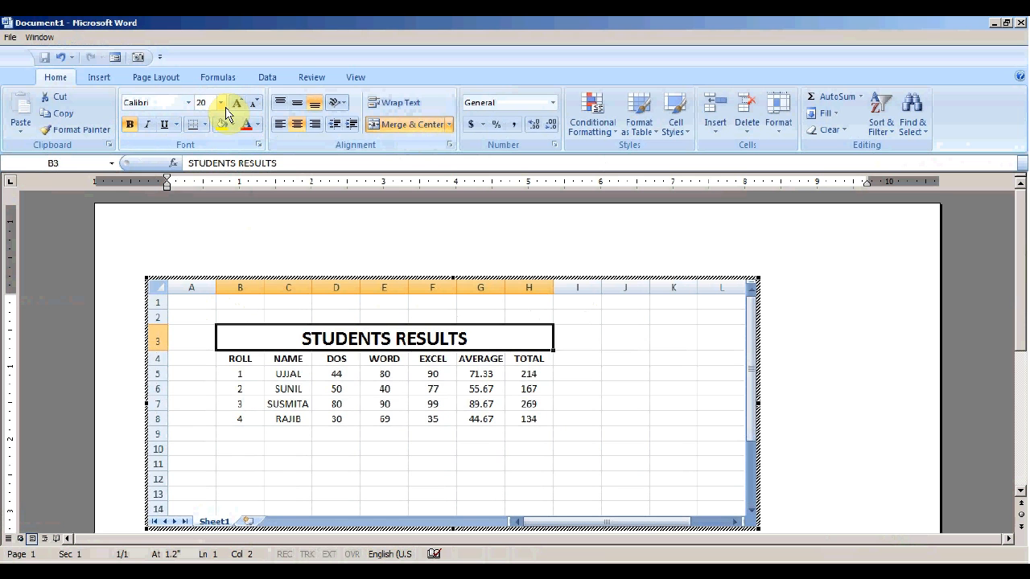
left_click(391, 480)
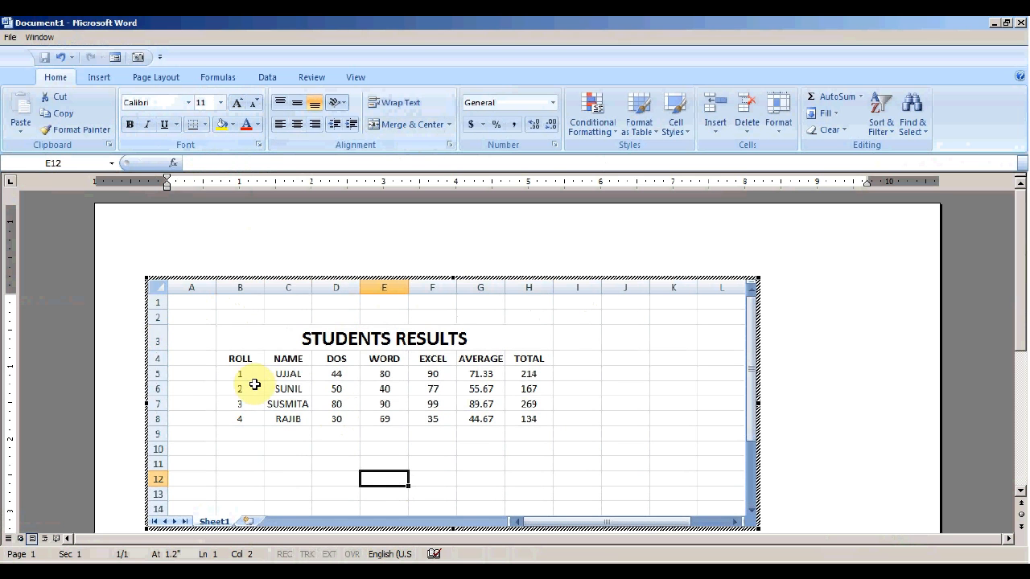
Set thick solid outline and inside borders for the whole results table B3:H8.
left_click_drag(248, 339, 248, 412)
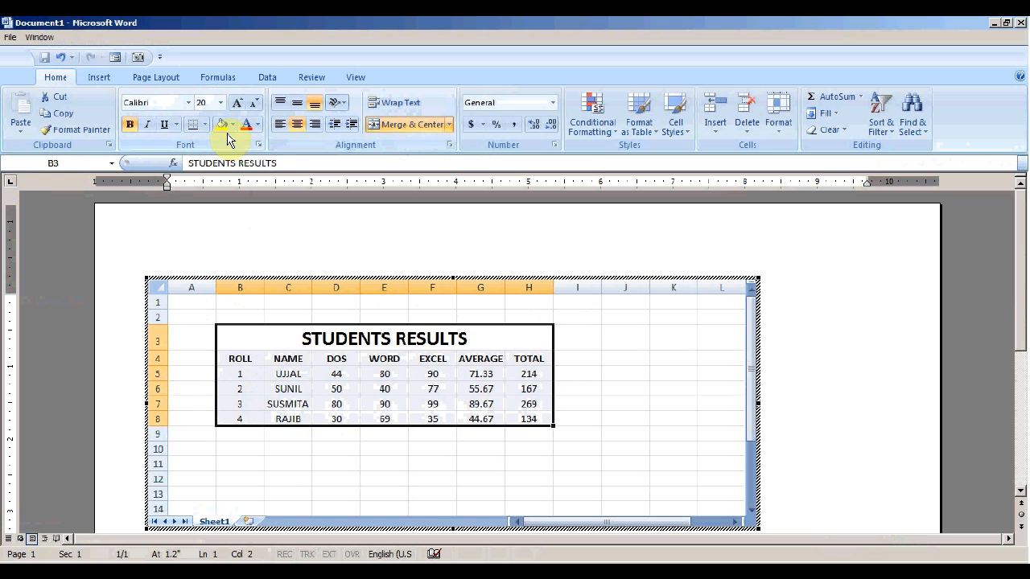
left_click(259, 144)
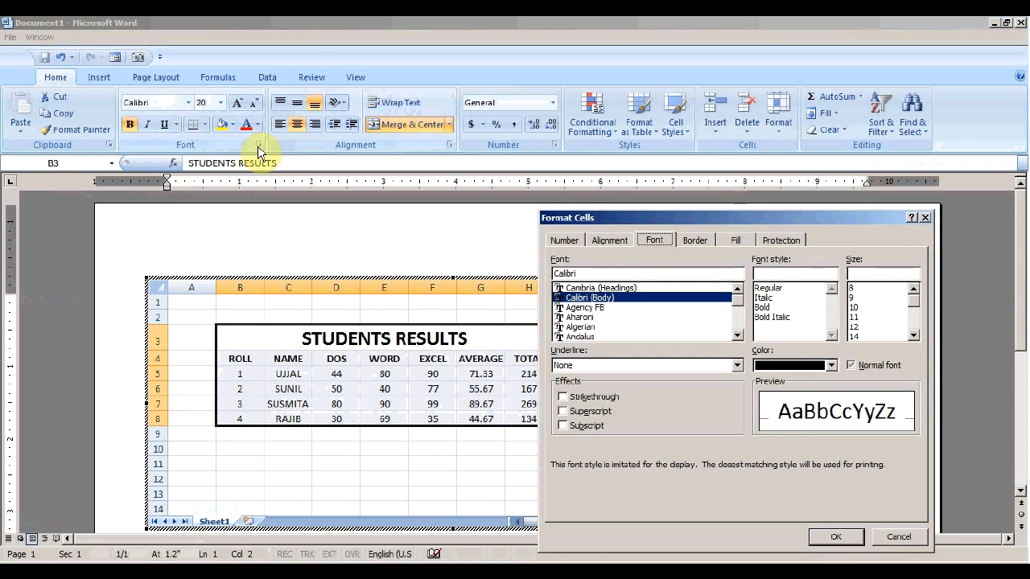
left_click(695, 240)
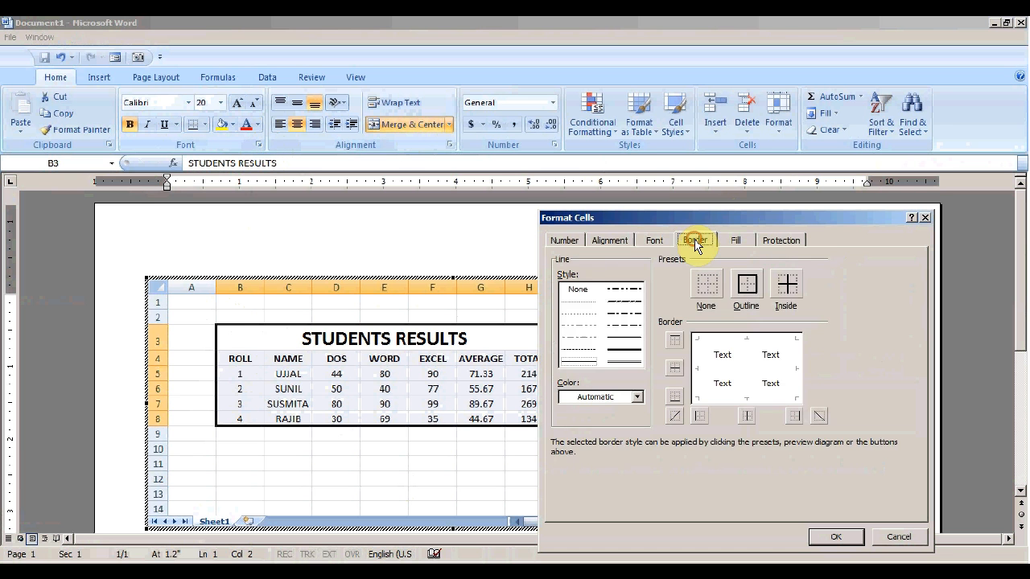
left_click(624, 350)
left_click(748, 287)
left_click(793, 287)
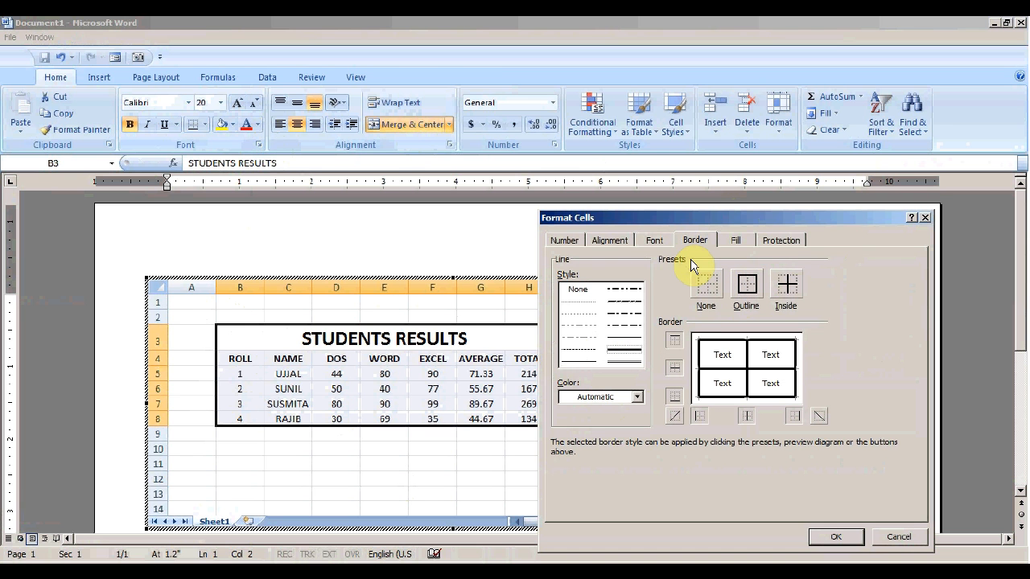
Choose a light blue background fill for the results table B3:H8 and apply the cell formatting.
left_click(736, 240)
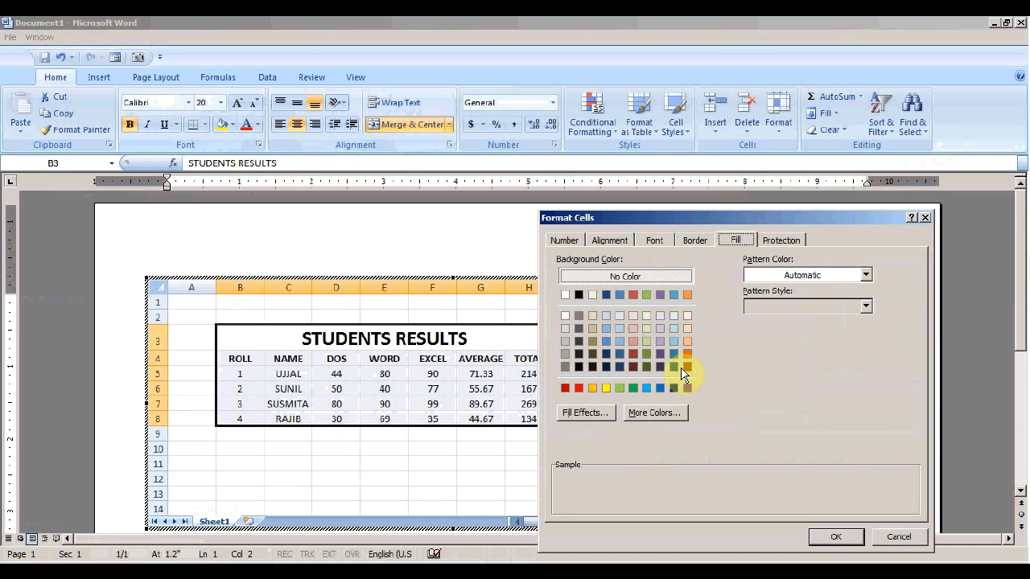
left_click(687, 341)
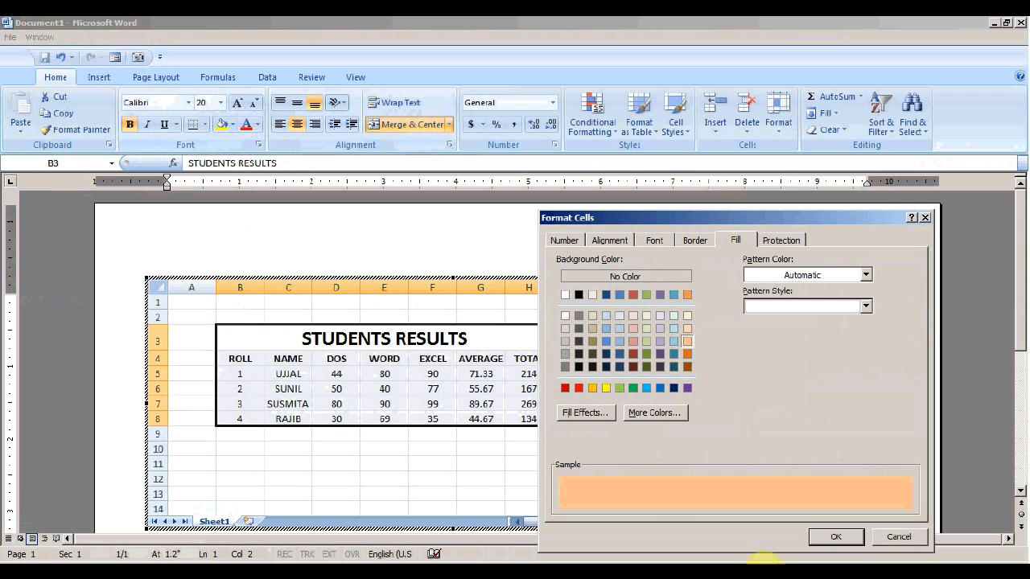
left_click(660, 389)
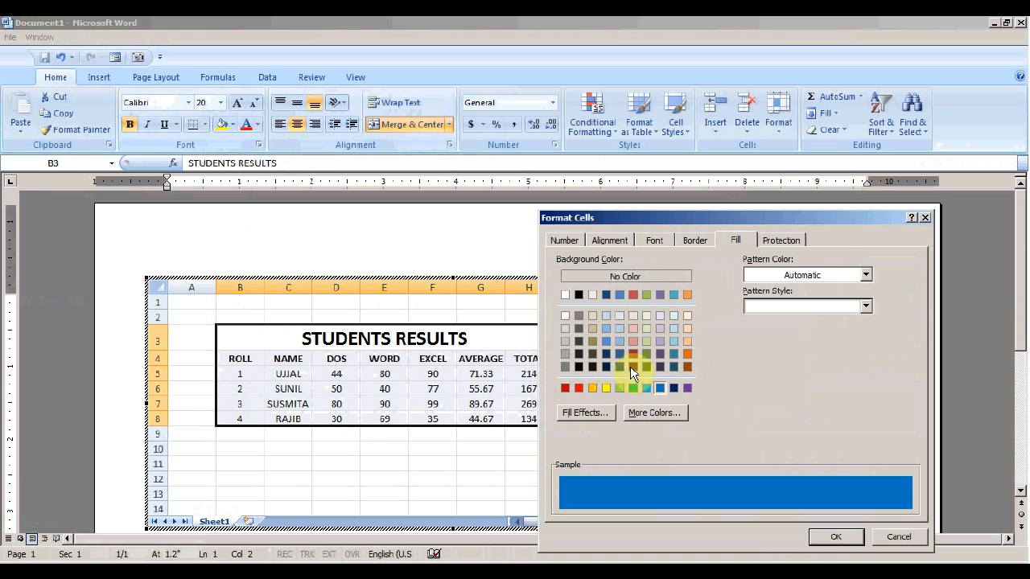
left_click(605, 328)
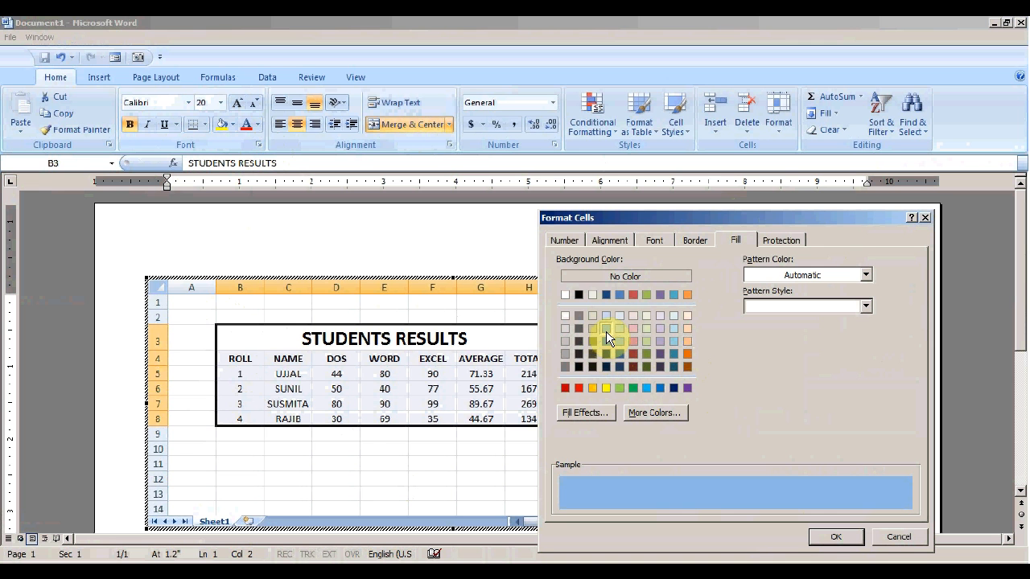
left_click(837, 538)
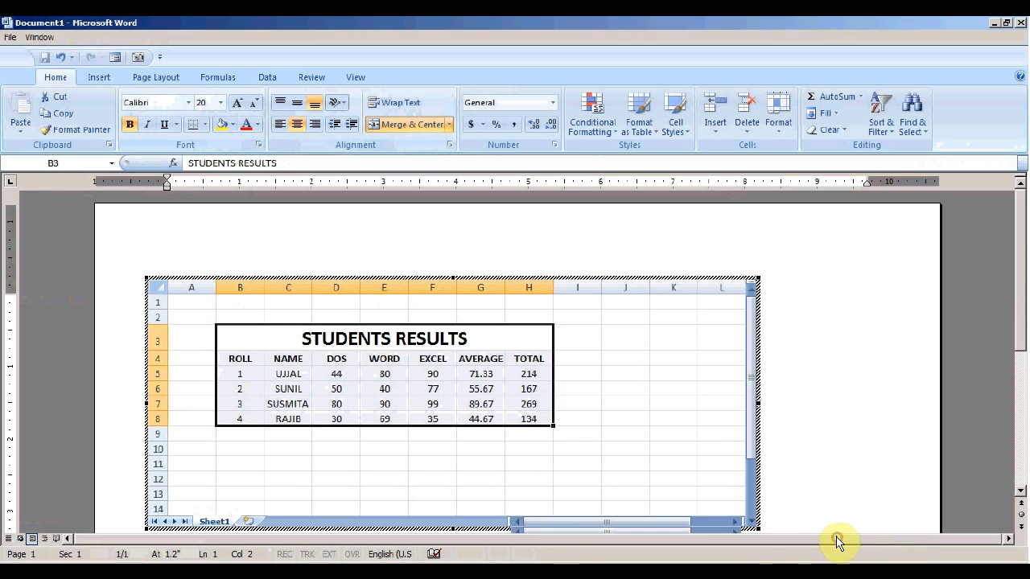
left_click(536, 488)
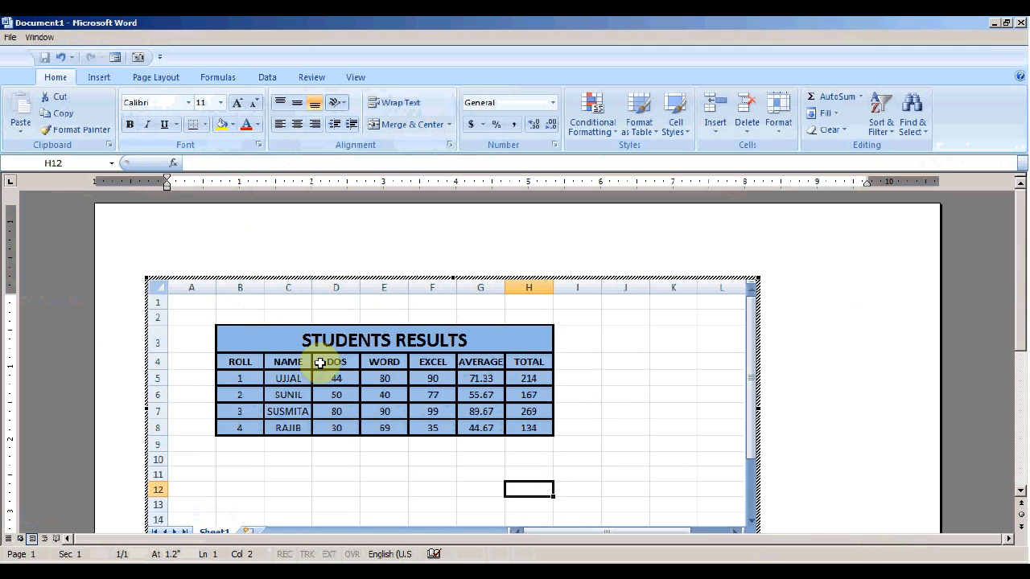
Fill the merged STUDENTS RESULTS title cell with the light tan theme color.
left_click(231, 340)
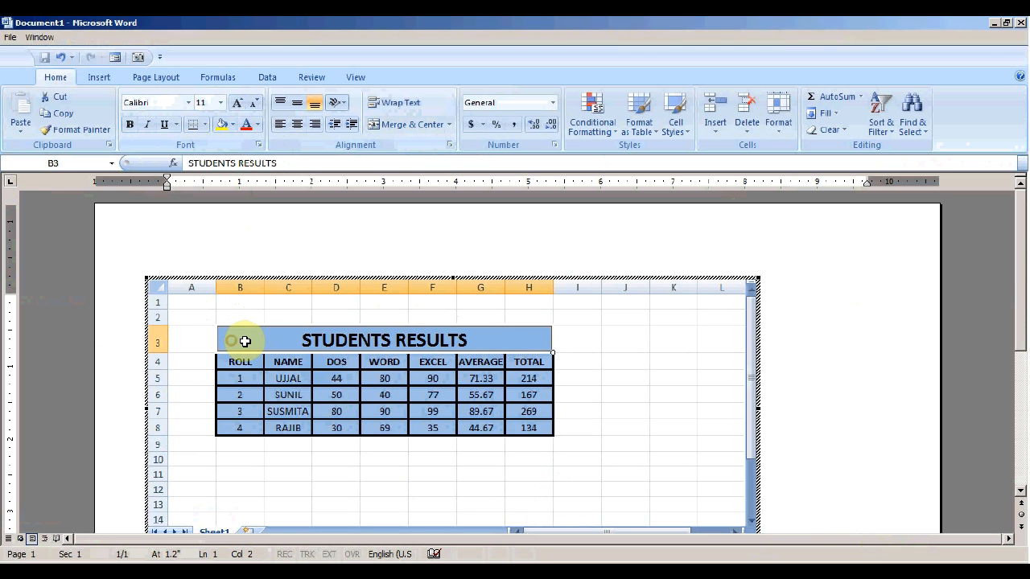
left_click(259, 145)
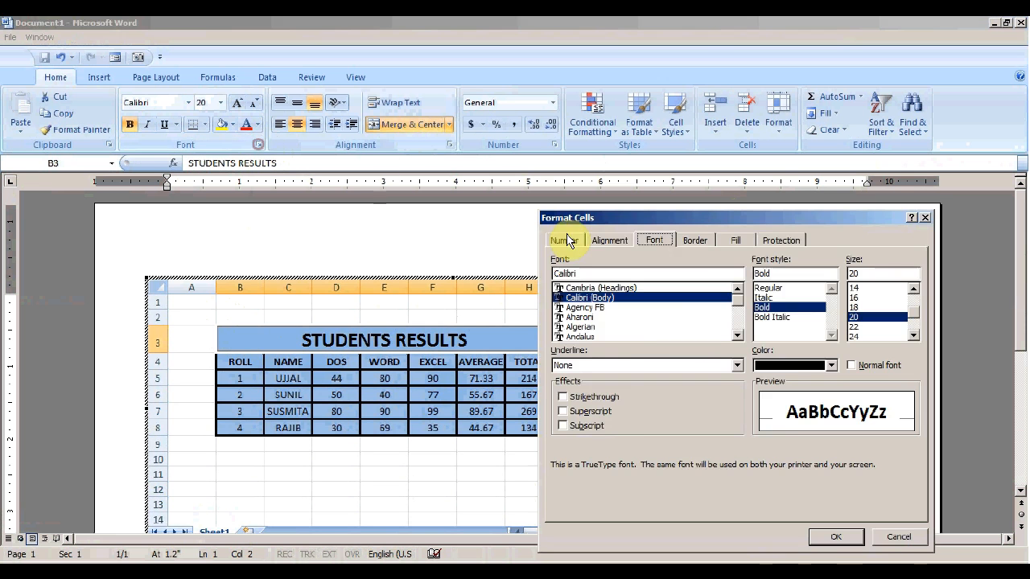
left_click(734, 240)
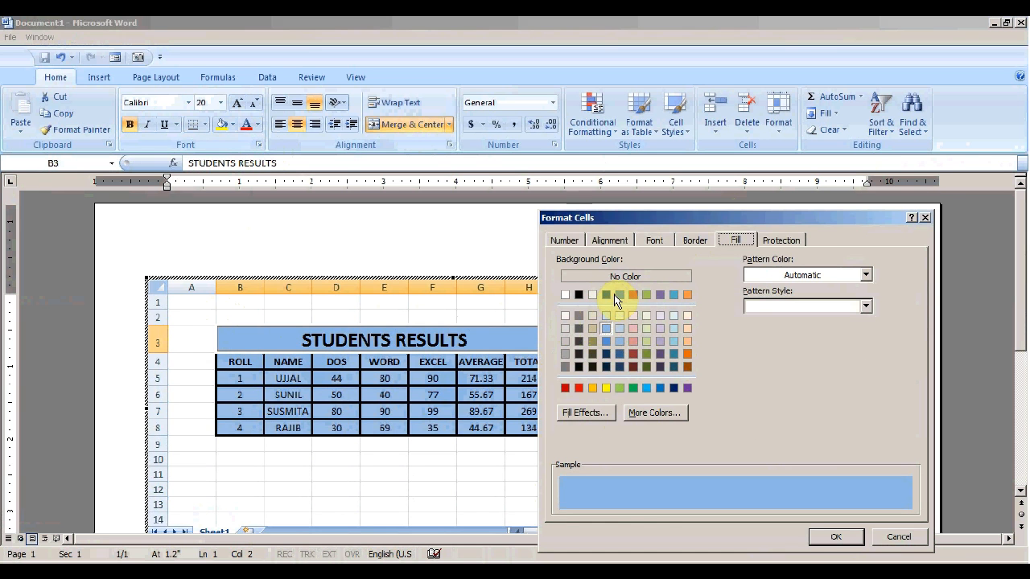
left_click(592, 294)
left_click(834, 536)
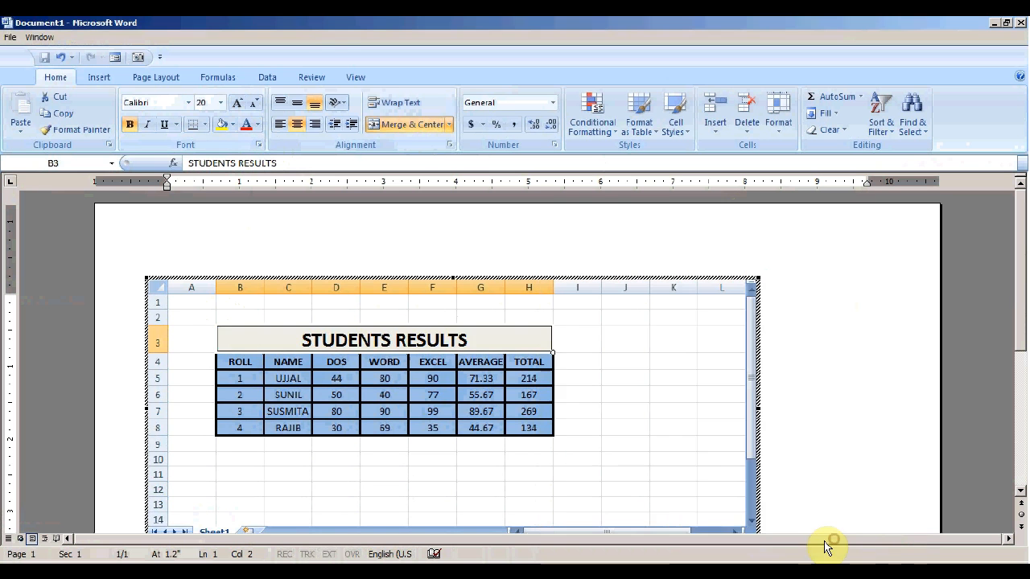
left_click(546, 486)
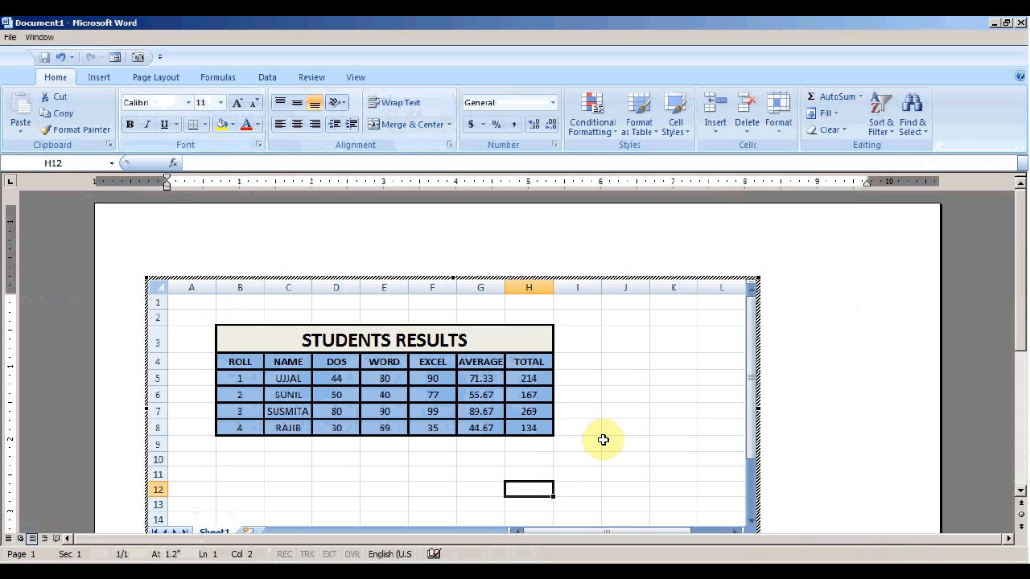
left_click(205, 161)
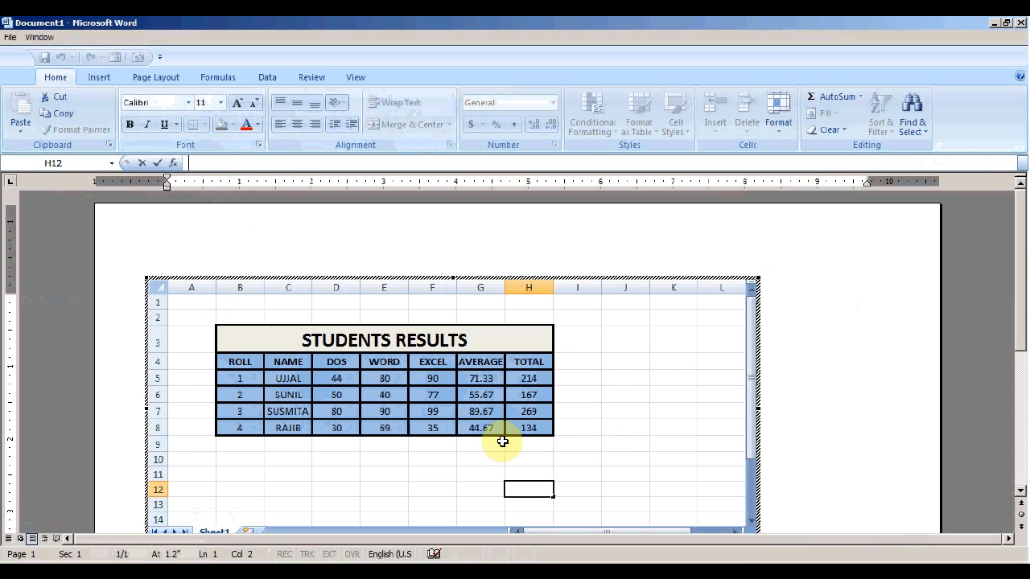
left_click(582, 446)
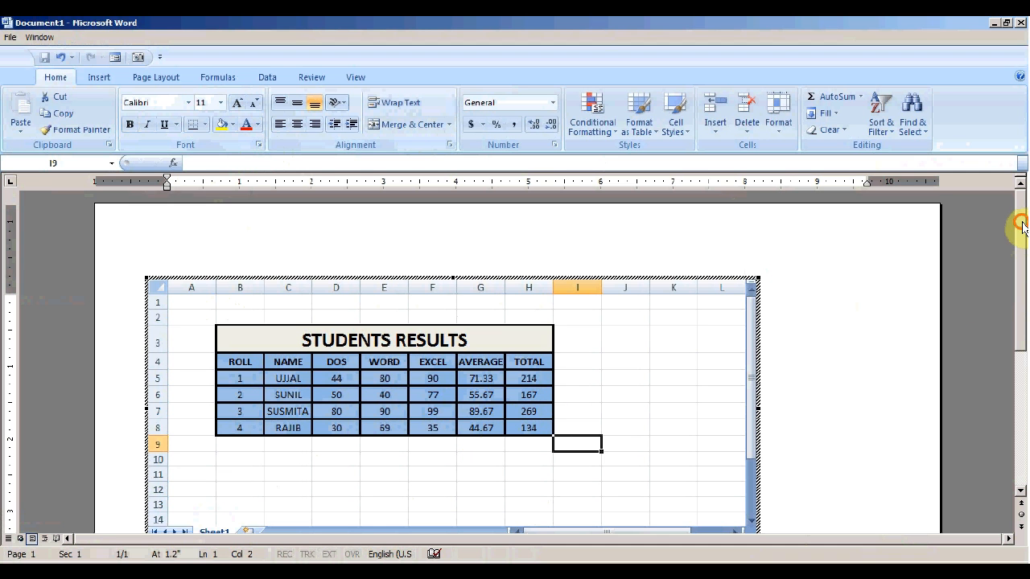
Add two new worksheets, Sheet2 and Sheet3, to the embedded workbook.
left_click_drag(1024, 219, 1025, 245)
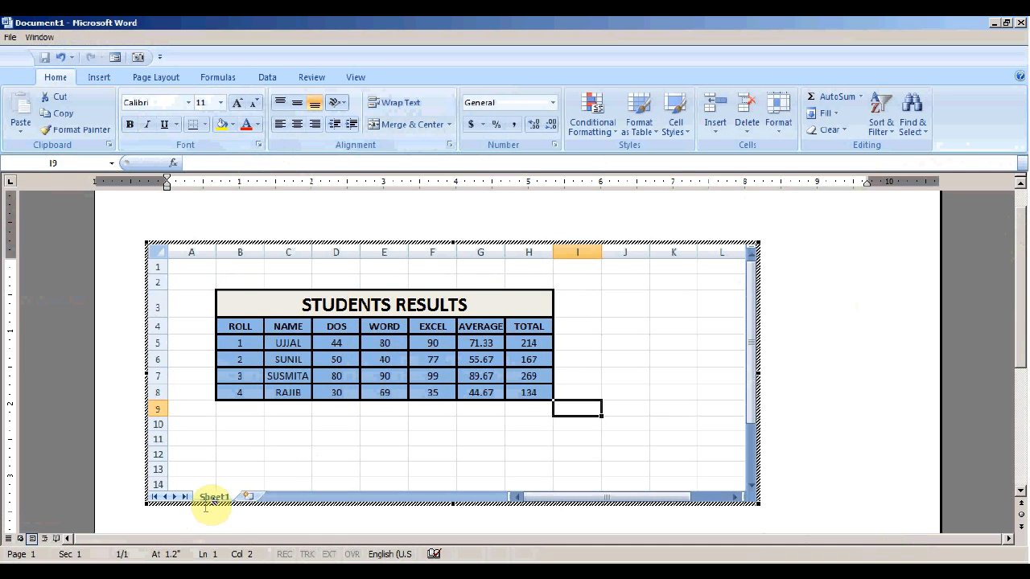
left_click(249, 496)
left_click(291, 490)
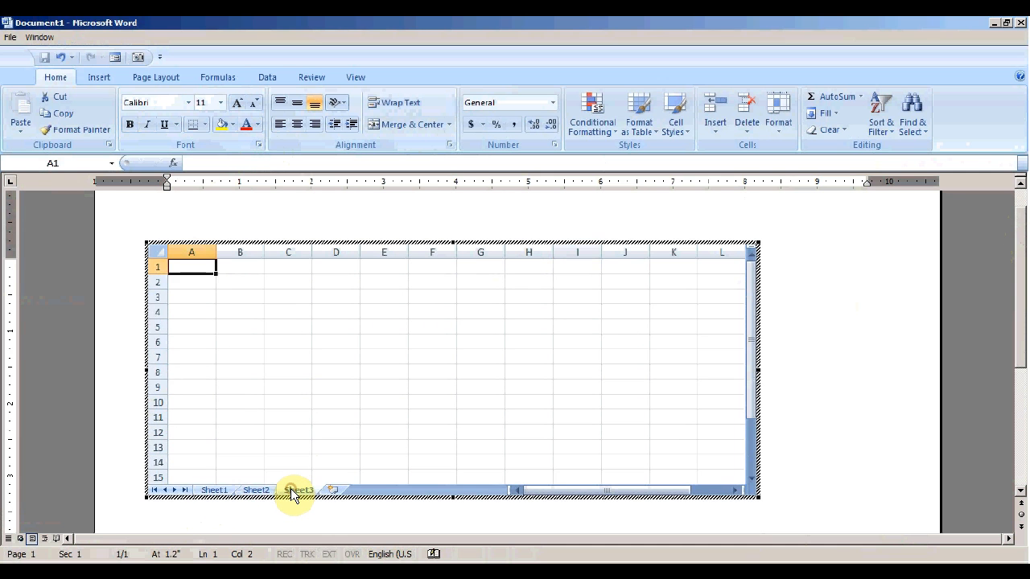
Insert a fourth worksheet and give its sheet tab a dark red theme color.
left_click(334, 490)
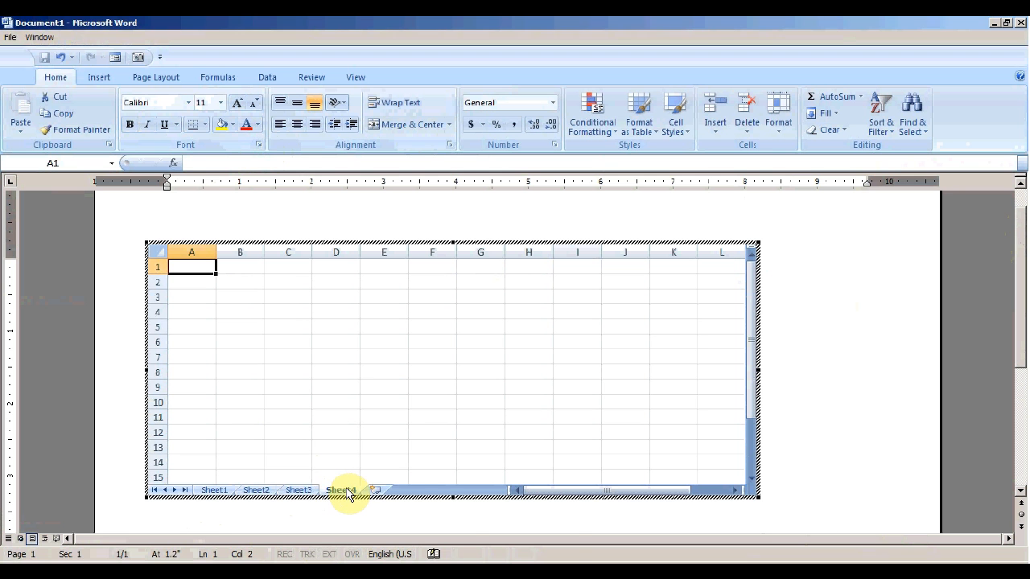
right_click(338, 490)
mouse_move(395, 427)
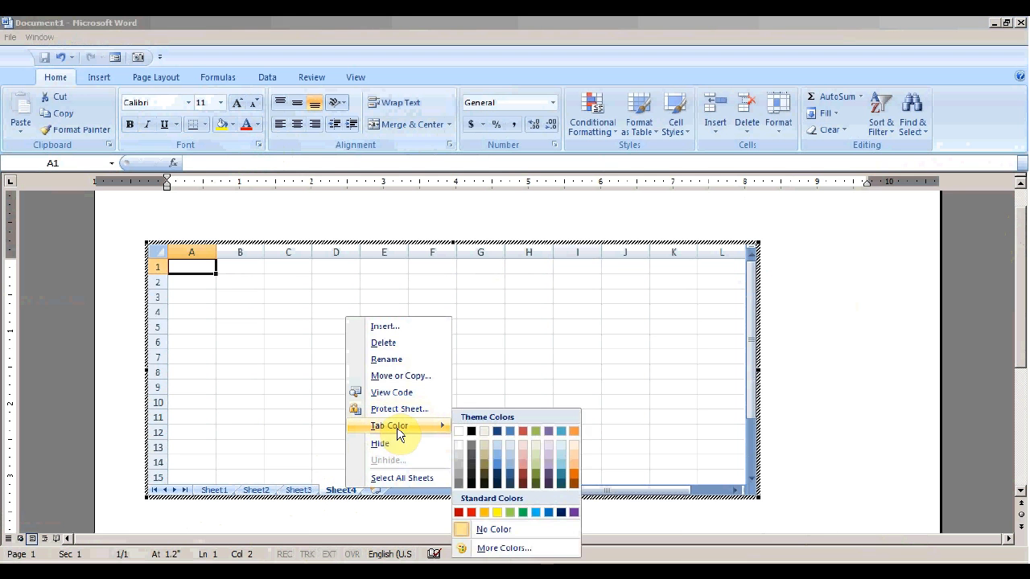
left_click(522, 477)
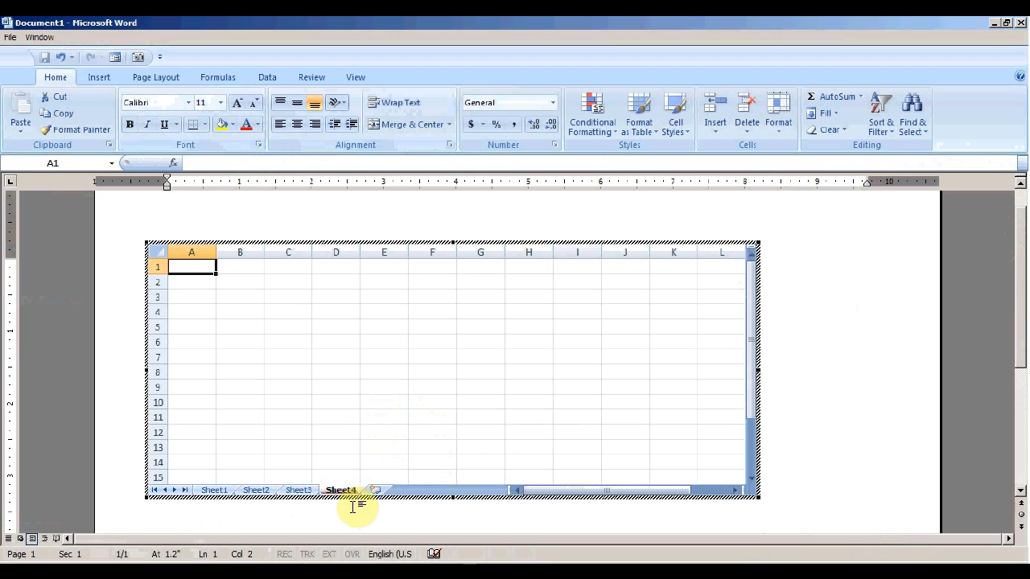
left_click(299, 490)
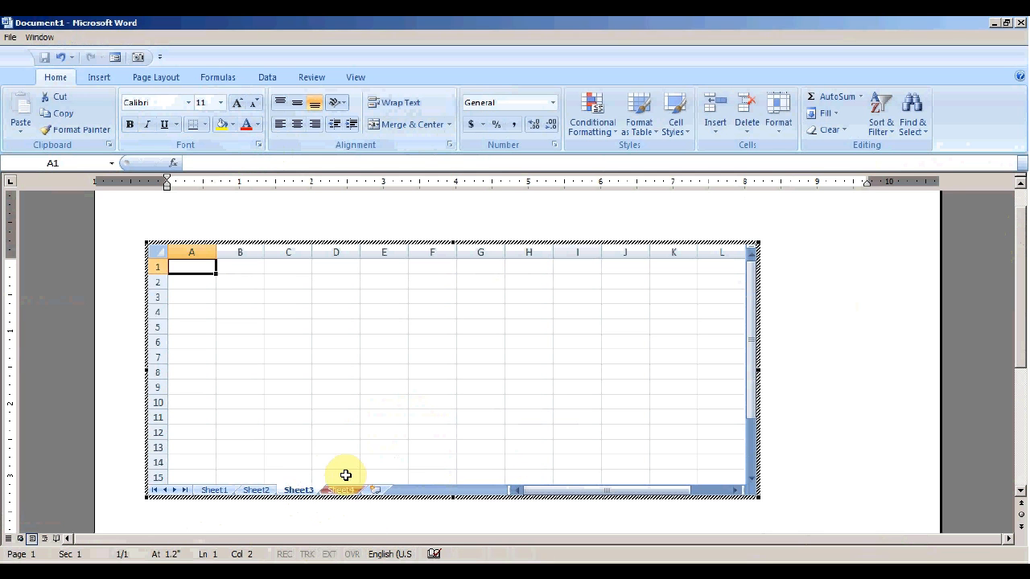
Rename Sheet4 as YOUTH and switch to Sheet3.
right_click(340, 490)
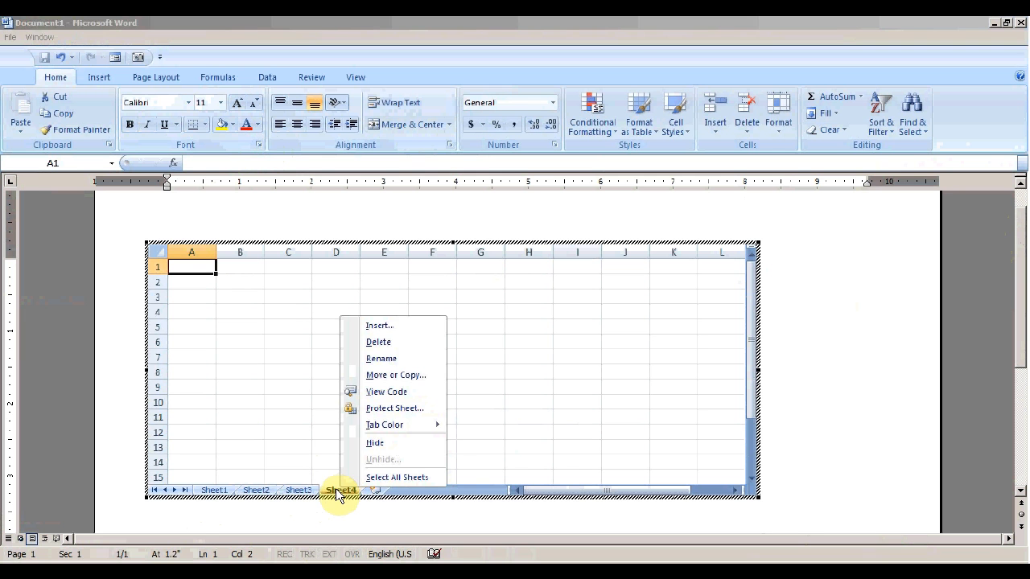
left_click(383, 361)
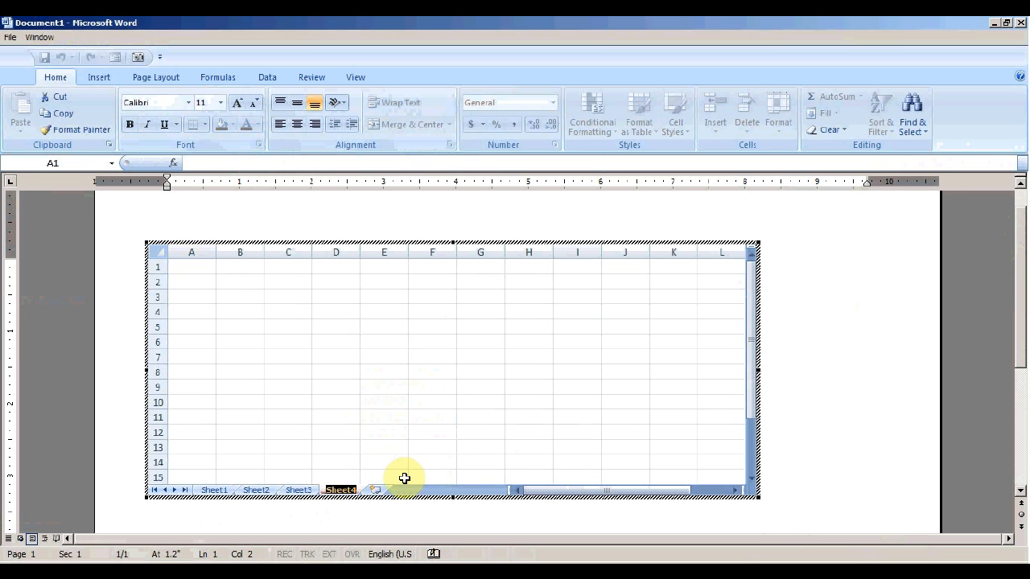
type("Y")
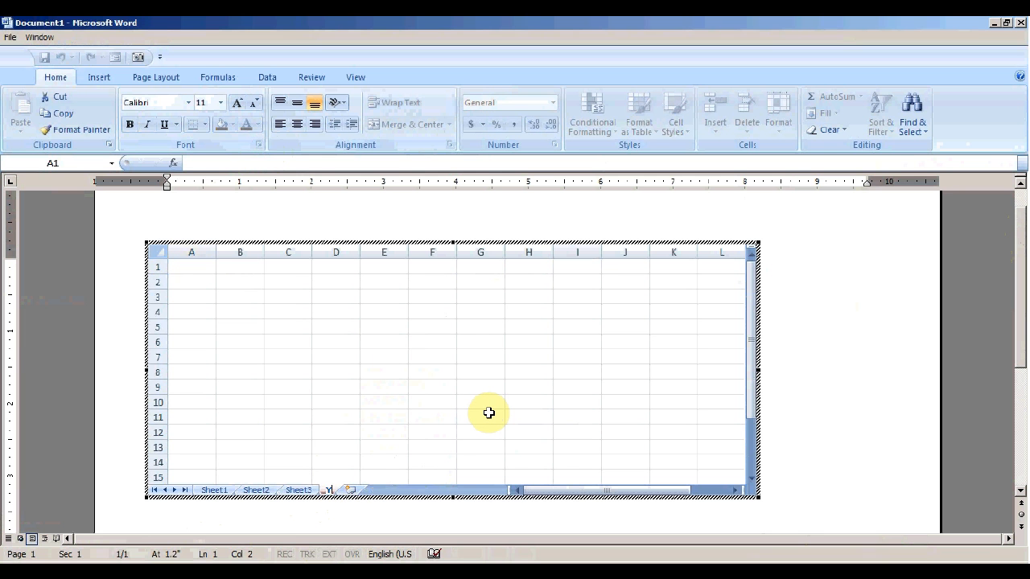
type("OUTH")
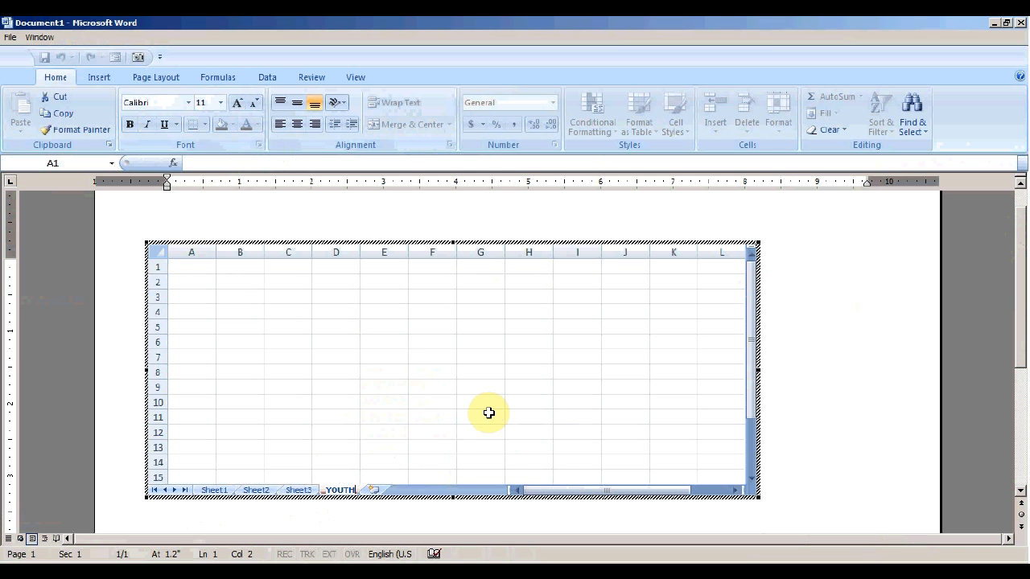
left_click(441, 420)
left_click(299, 492)
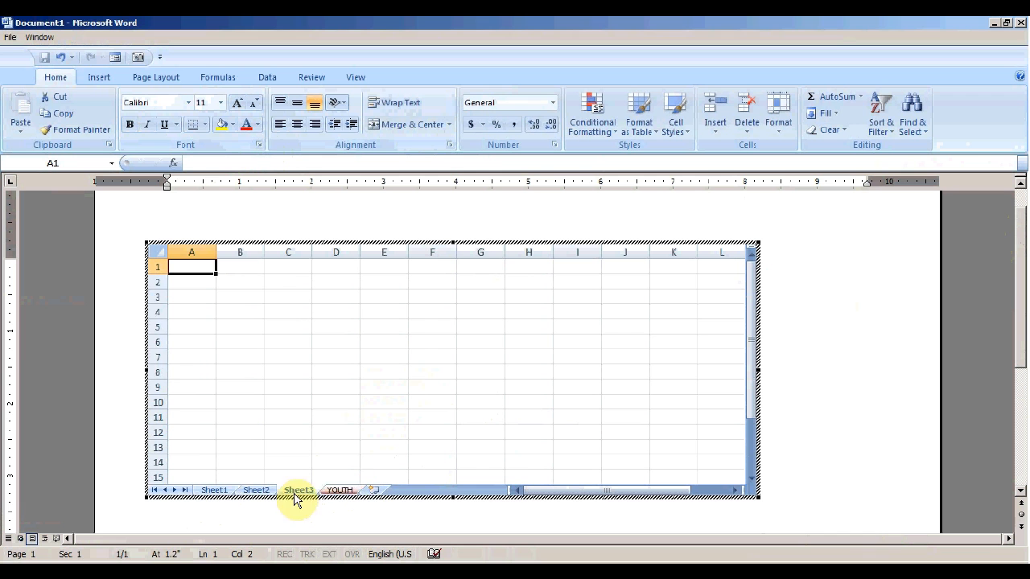
Delete the YOUTH worksheet from the embedded workbook.
right_click(350, 491)
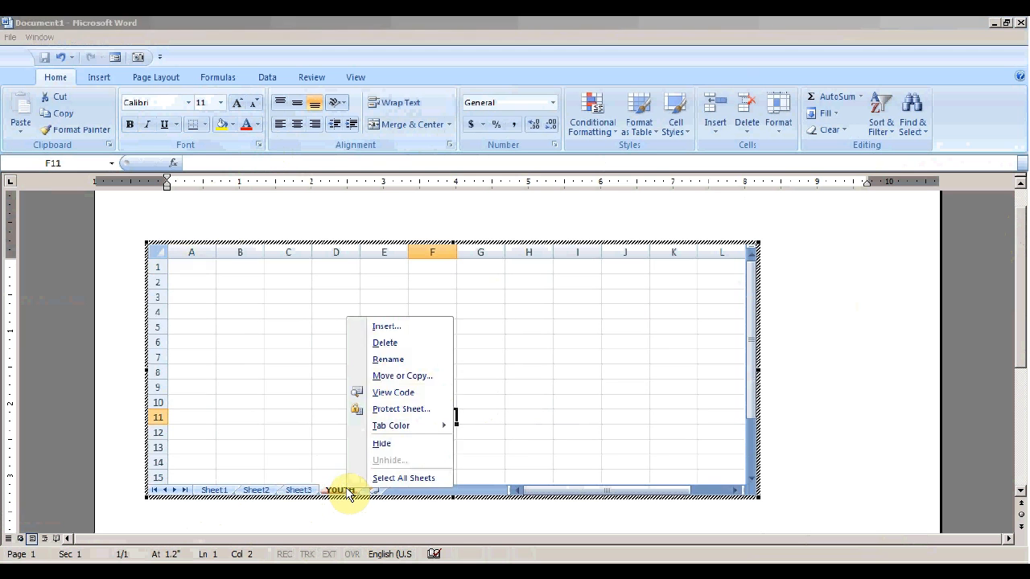
left_click(393, 347)
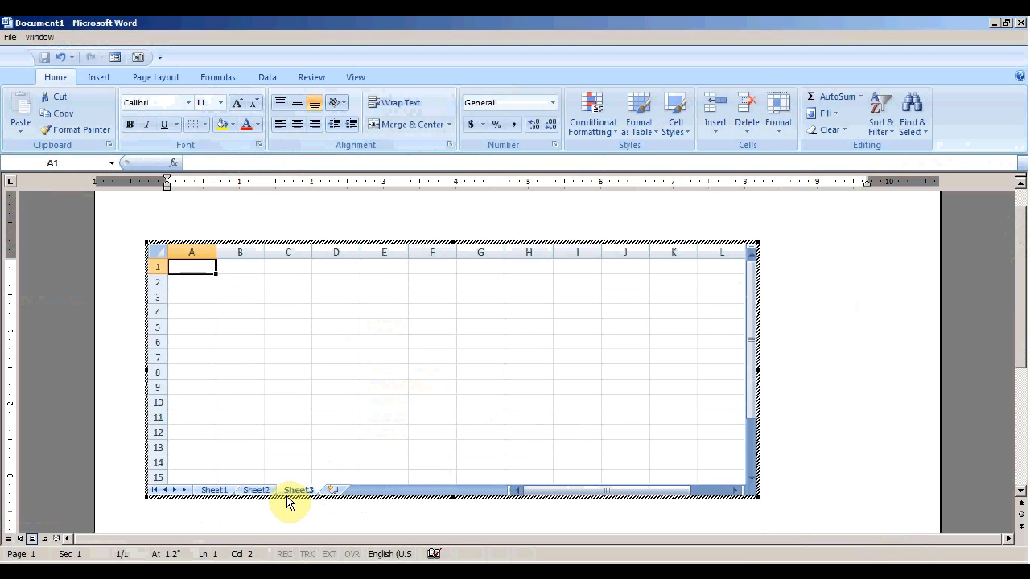
Return to Sheet1 with the results table and leave spreadsheet editing for the Word document.
left_click(210, 491)
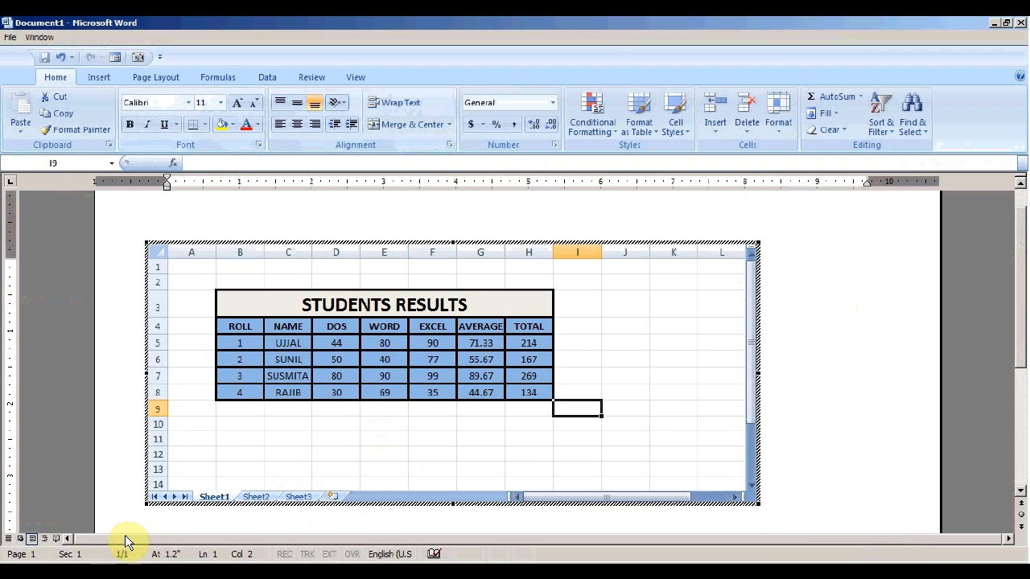
left_click(171, 520)
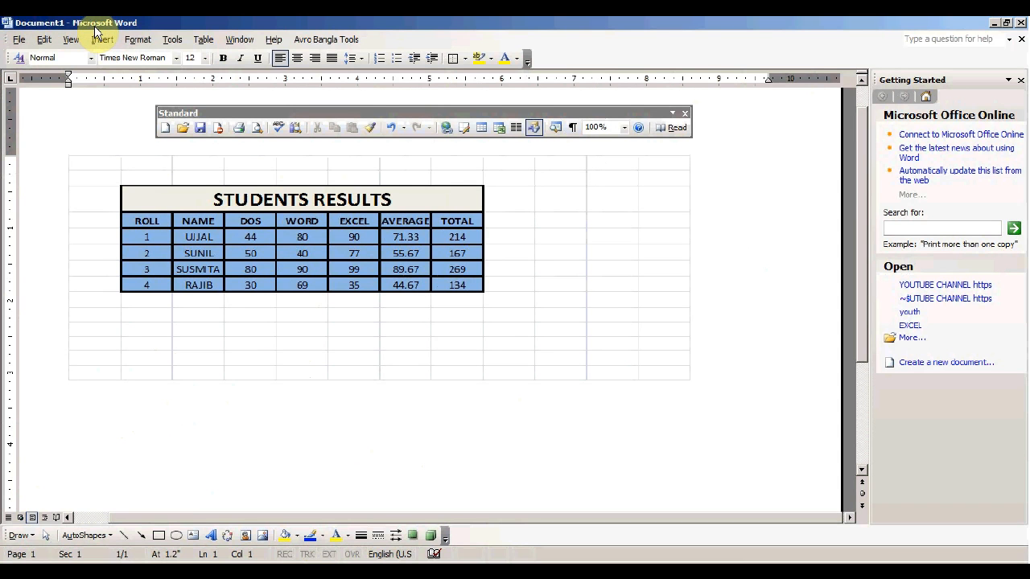
Check the page with the STUDENTS RESULTS table in print preview at 100% zoom, and close the preview.
left_click(20, 40)
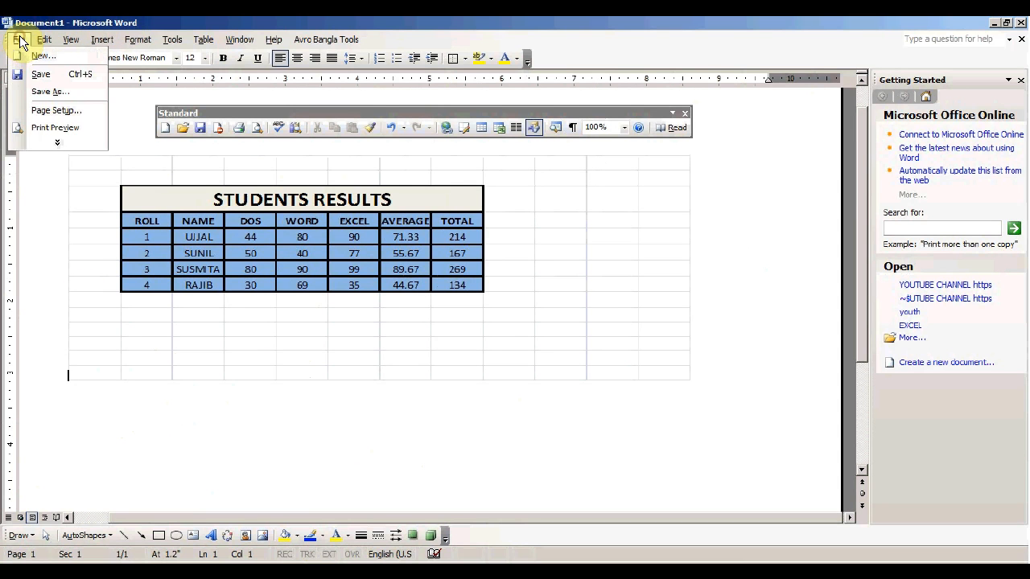
left_click(58, 129)
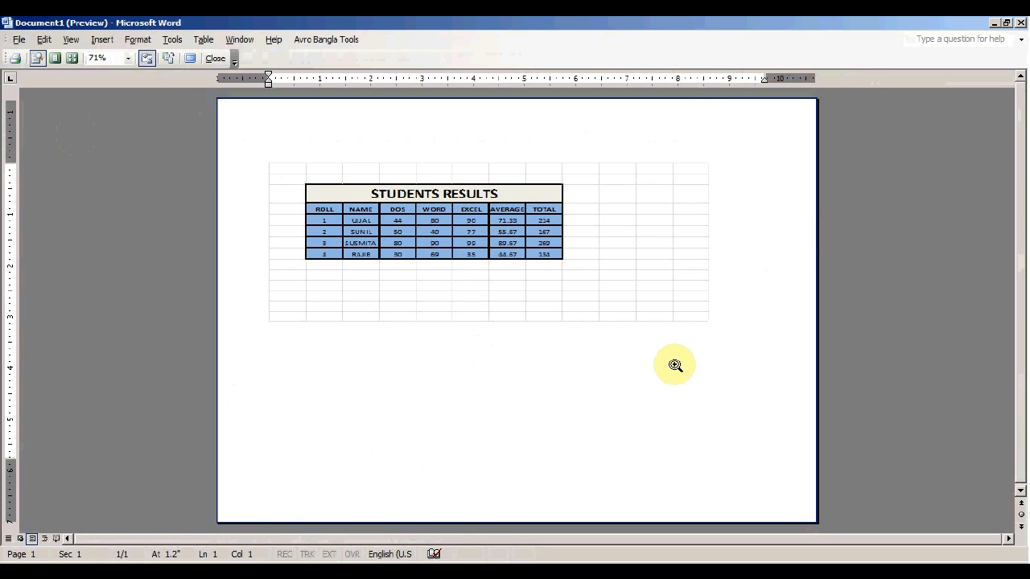
left_click(515, 377)
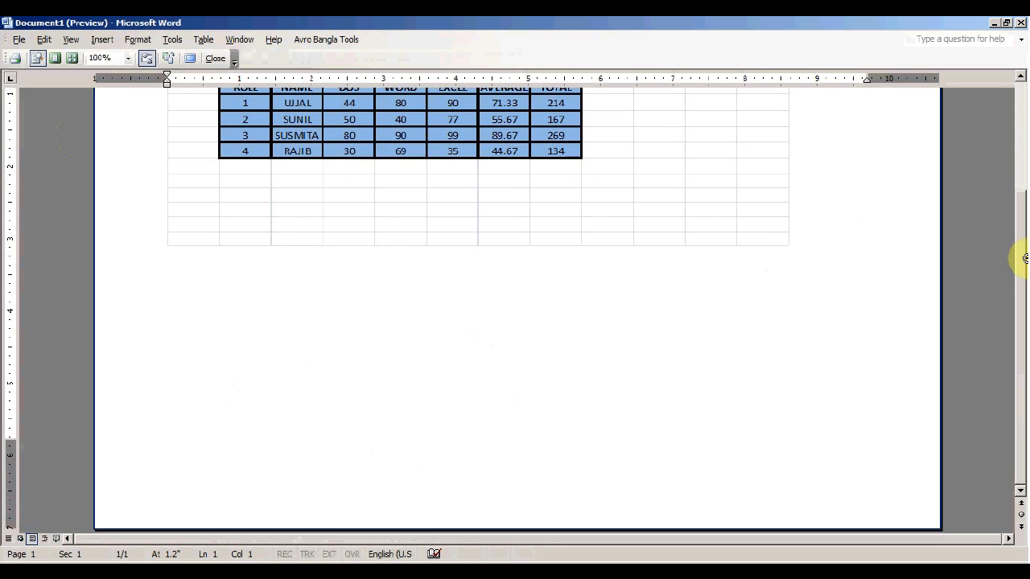
left_click_drag(1022, 308, 1017, 246)
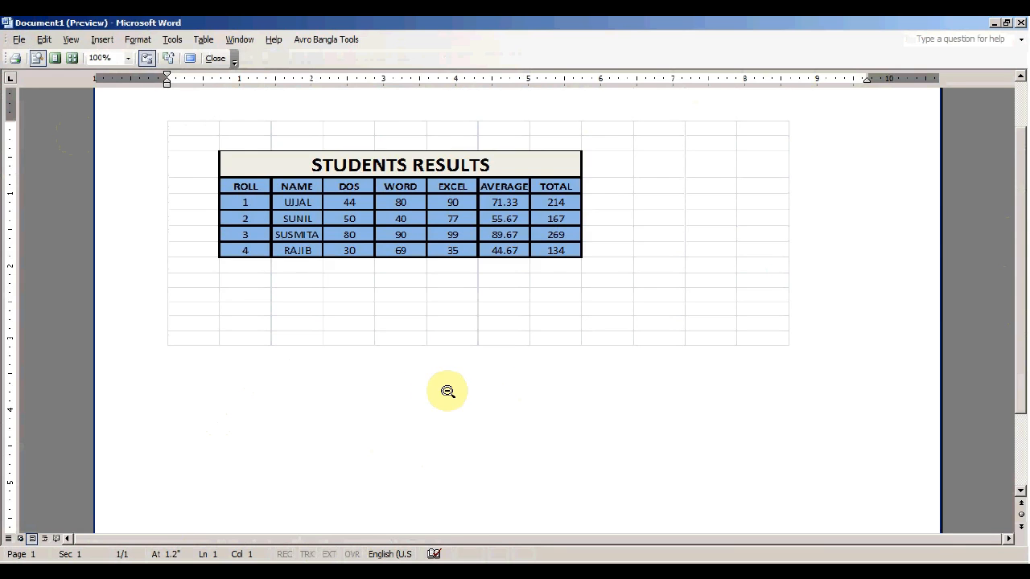
left_click(215, 59)
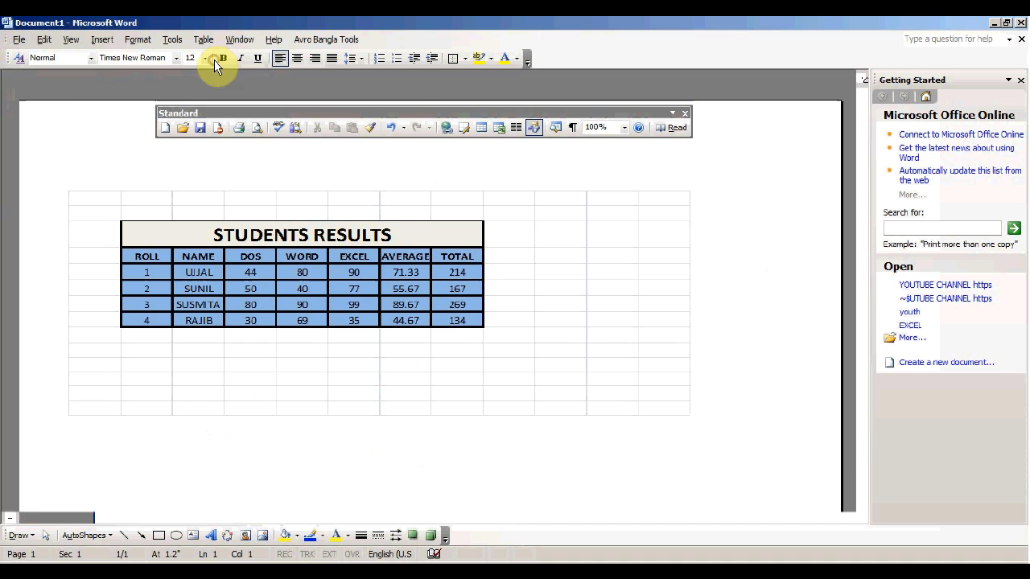
Place the text cursor below the embedded results table and close the Getting Started pane.
left_click(95, 439)
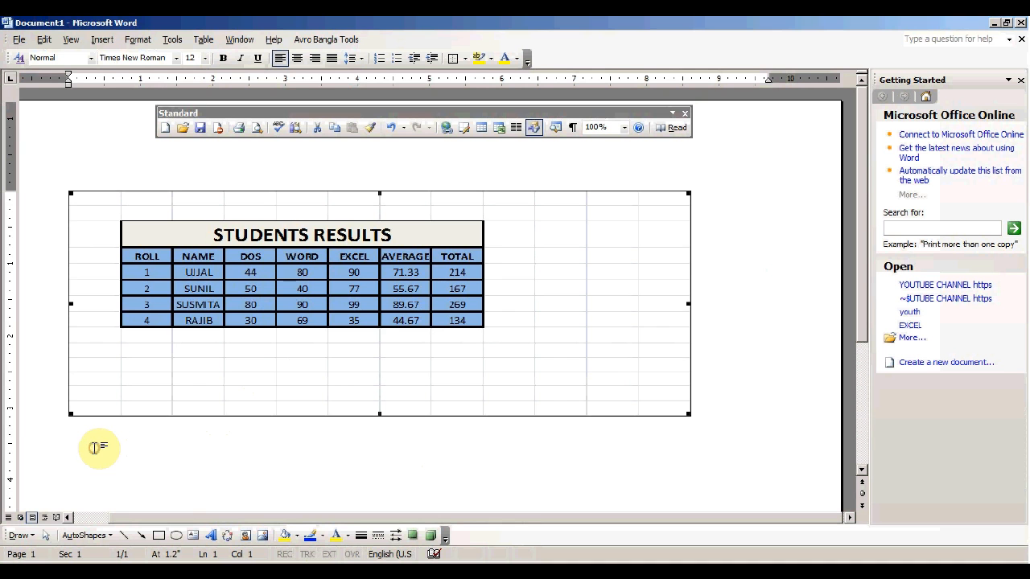
left_click(75, 458)
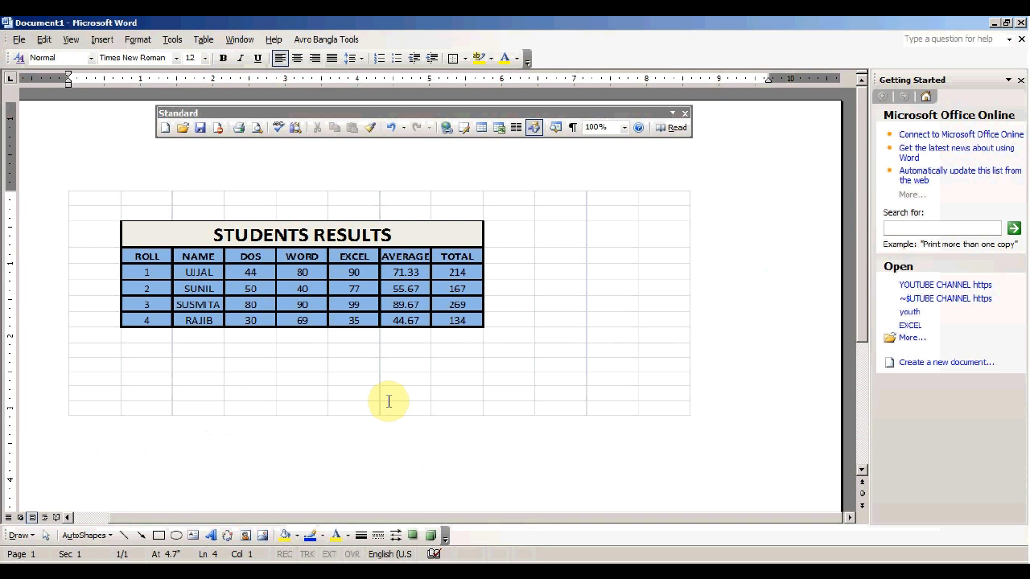
left_click(1021, 79)
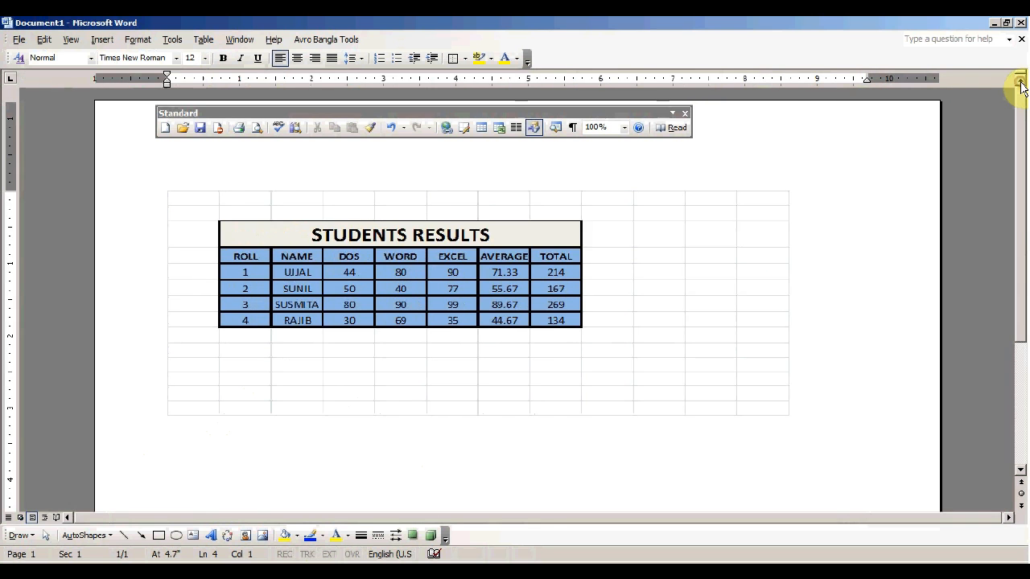